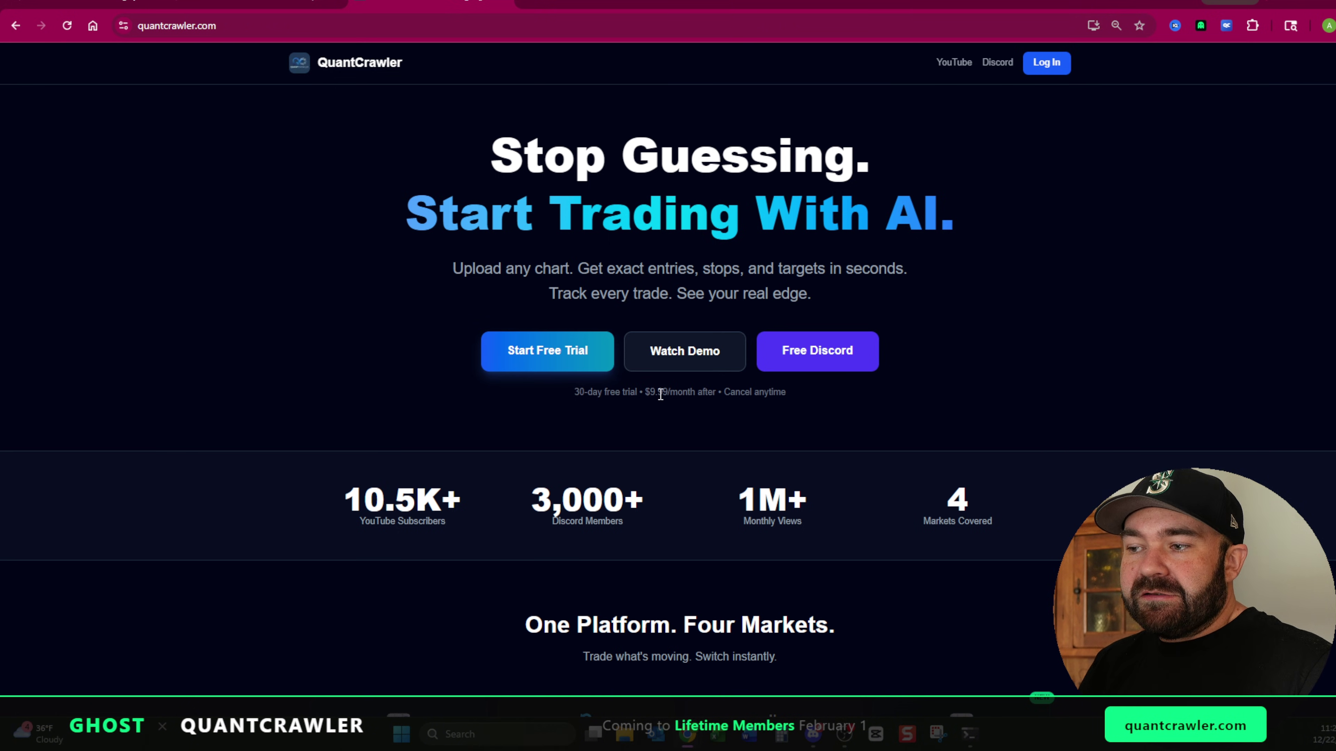
- Highlight the monthly price, then log in and open the Risk:Reward Calculator from Tools
left_click_drag(653, 392, 710, 395)
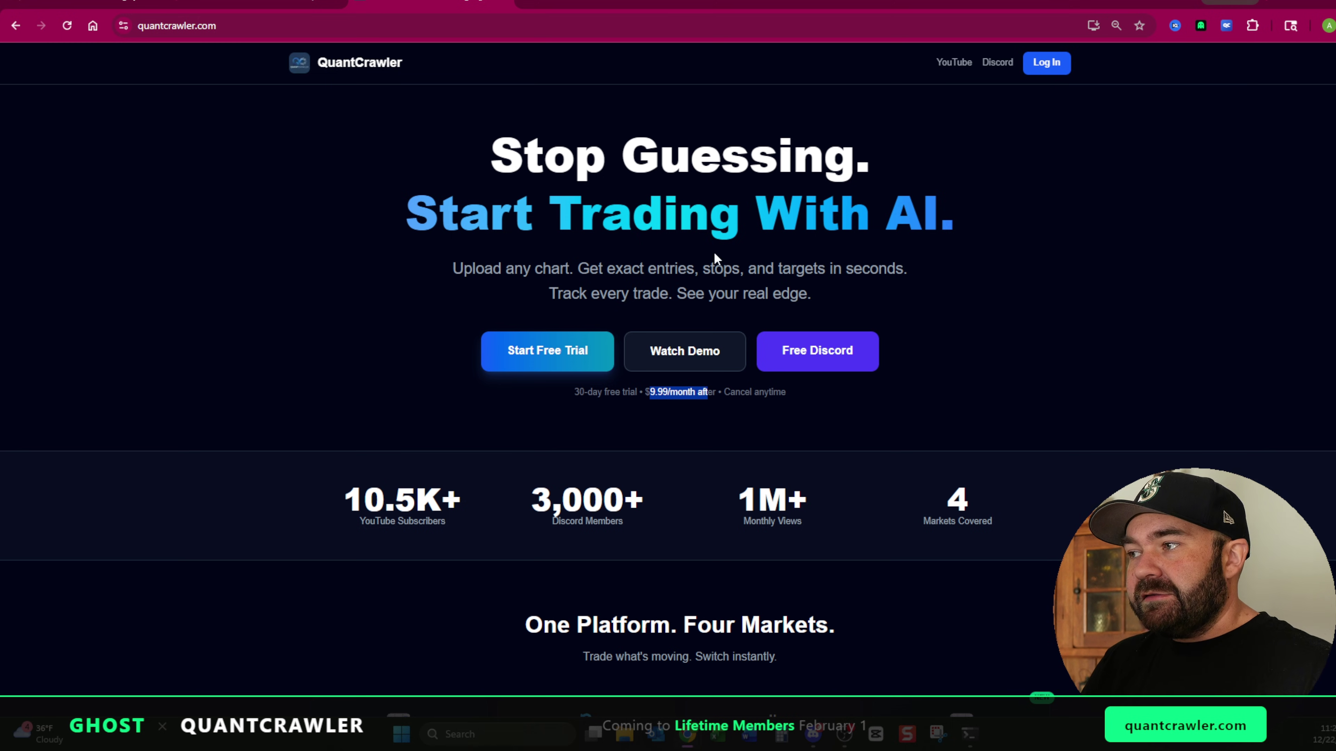
left_click(1047, 64)
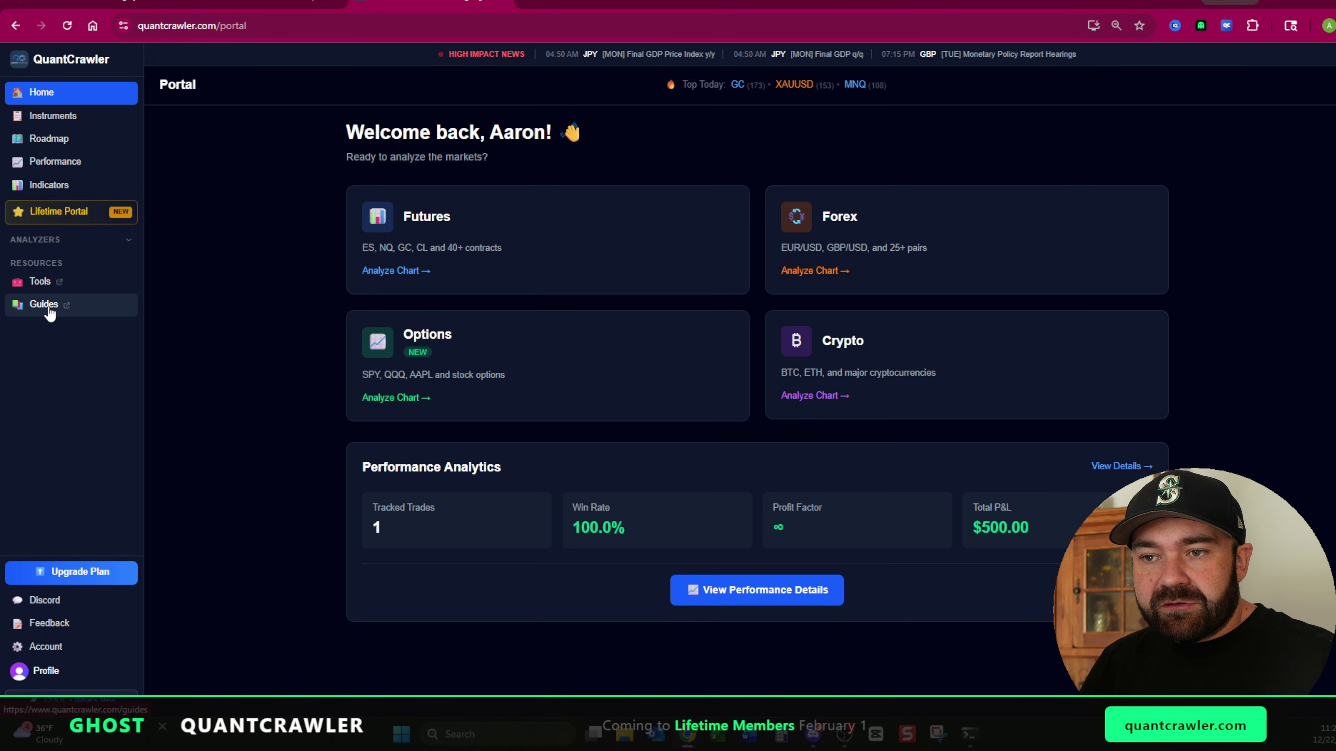
left_click(45, 290)
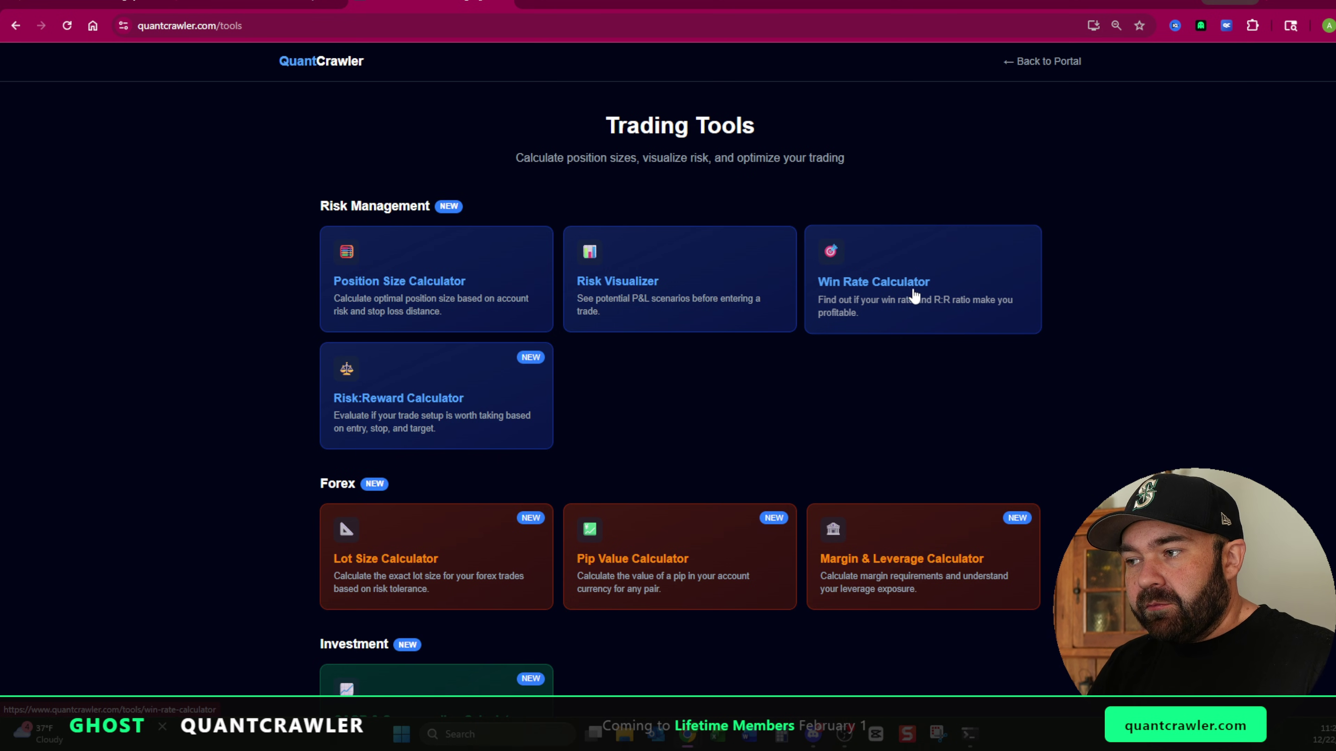
left_click(466, 397)
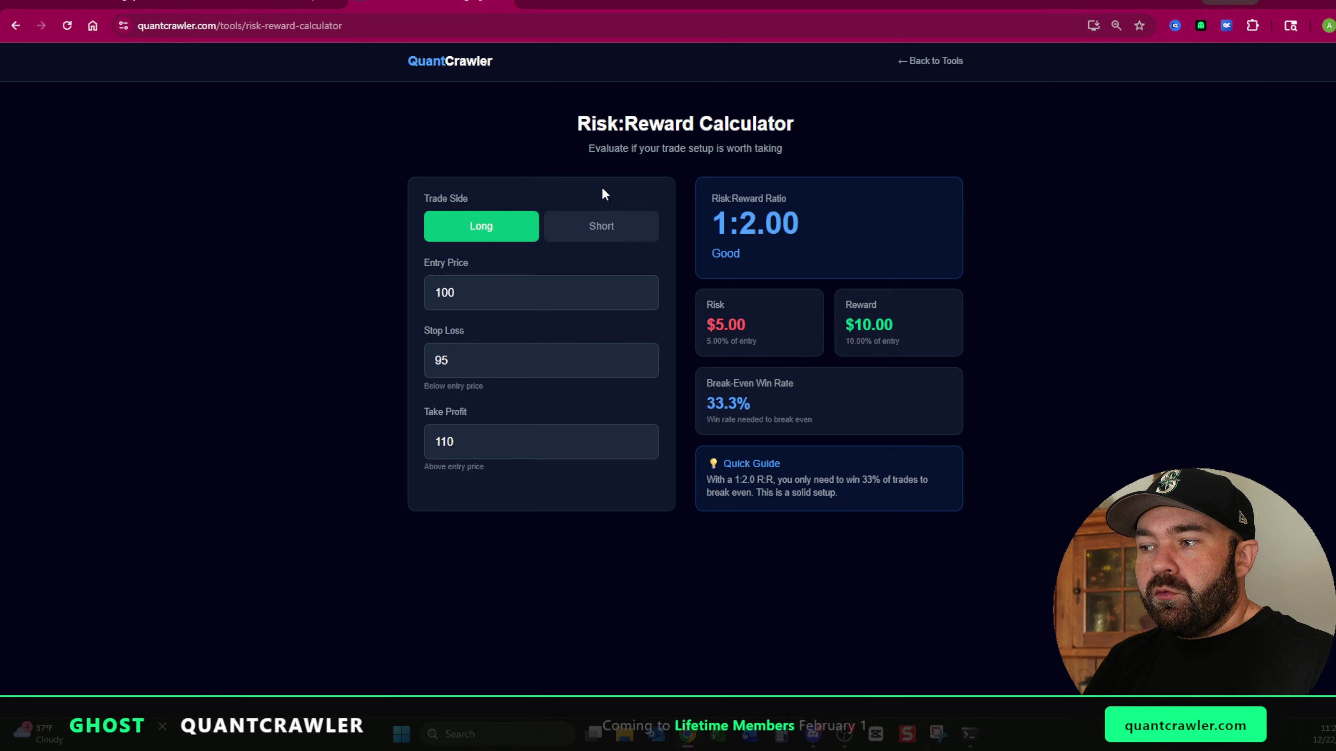
- Try a stop loss of 80, then restore it to 95
left_click(474, 298)
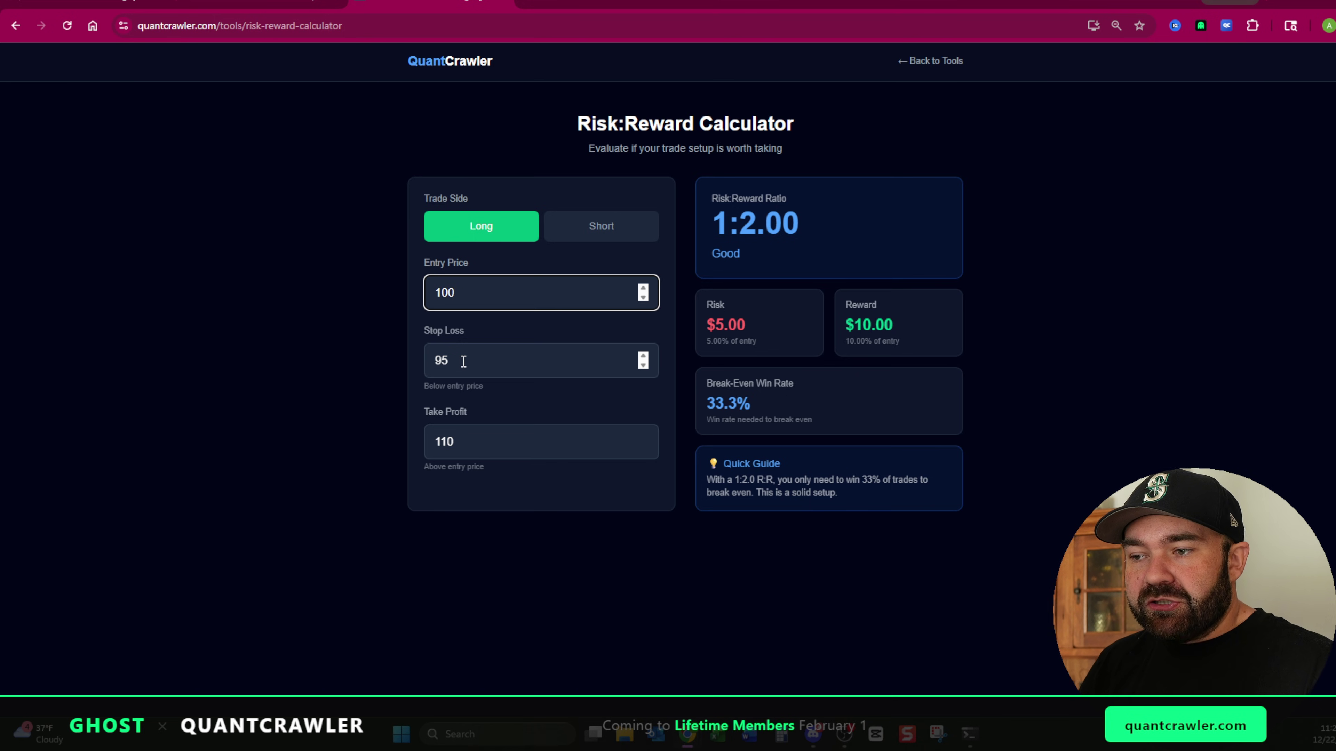
left_click_drag(464, 361, 416, 362)
type("80")
left_click(496, 448)
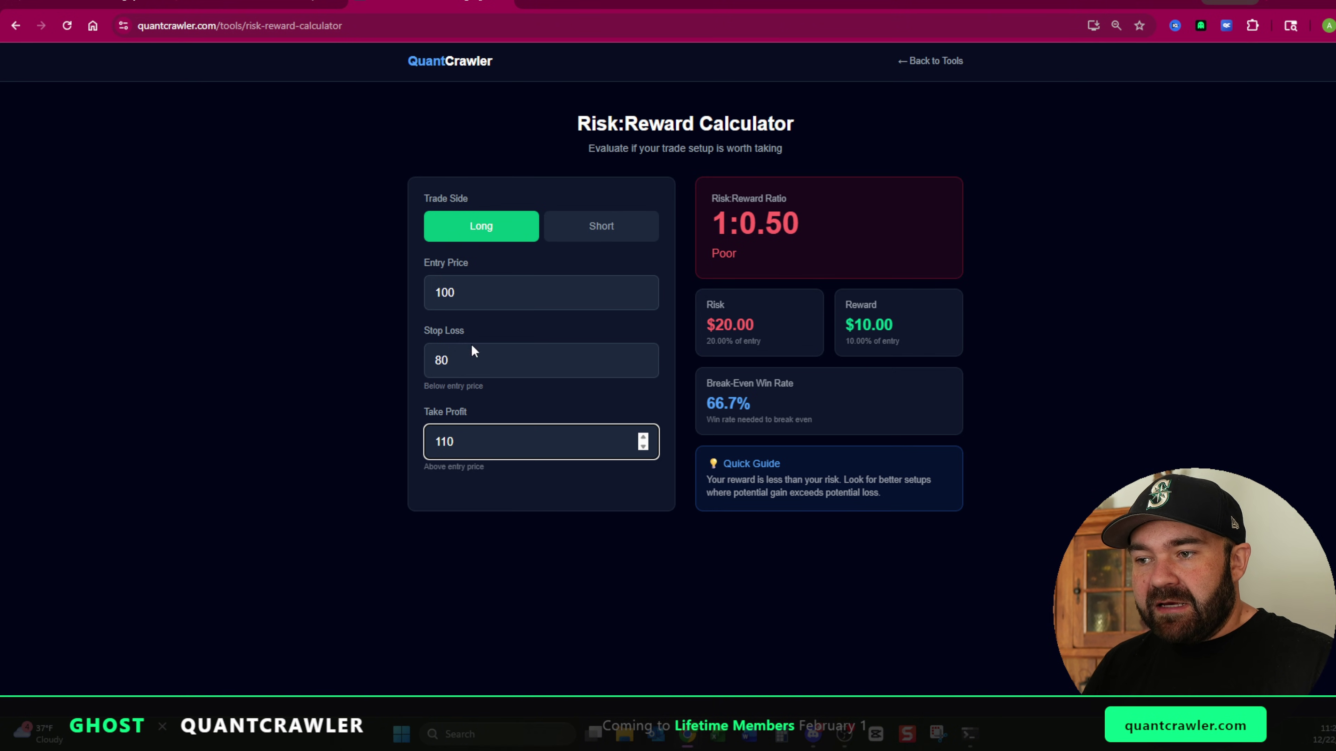
left_click_drag(474, 351, 383, 366)
type("95")
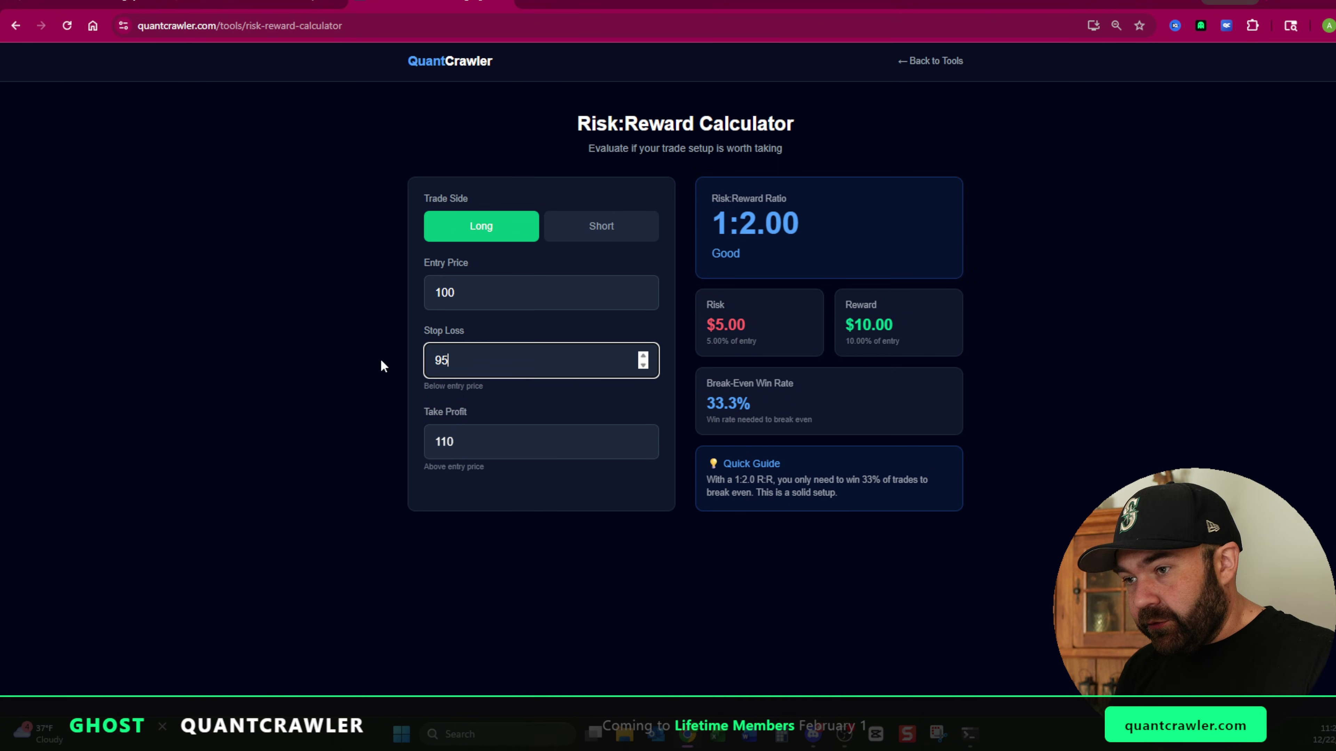
left_click(310, 372)
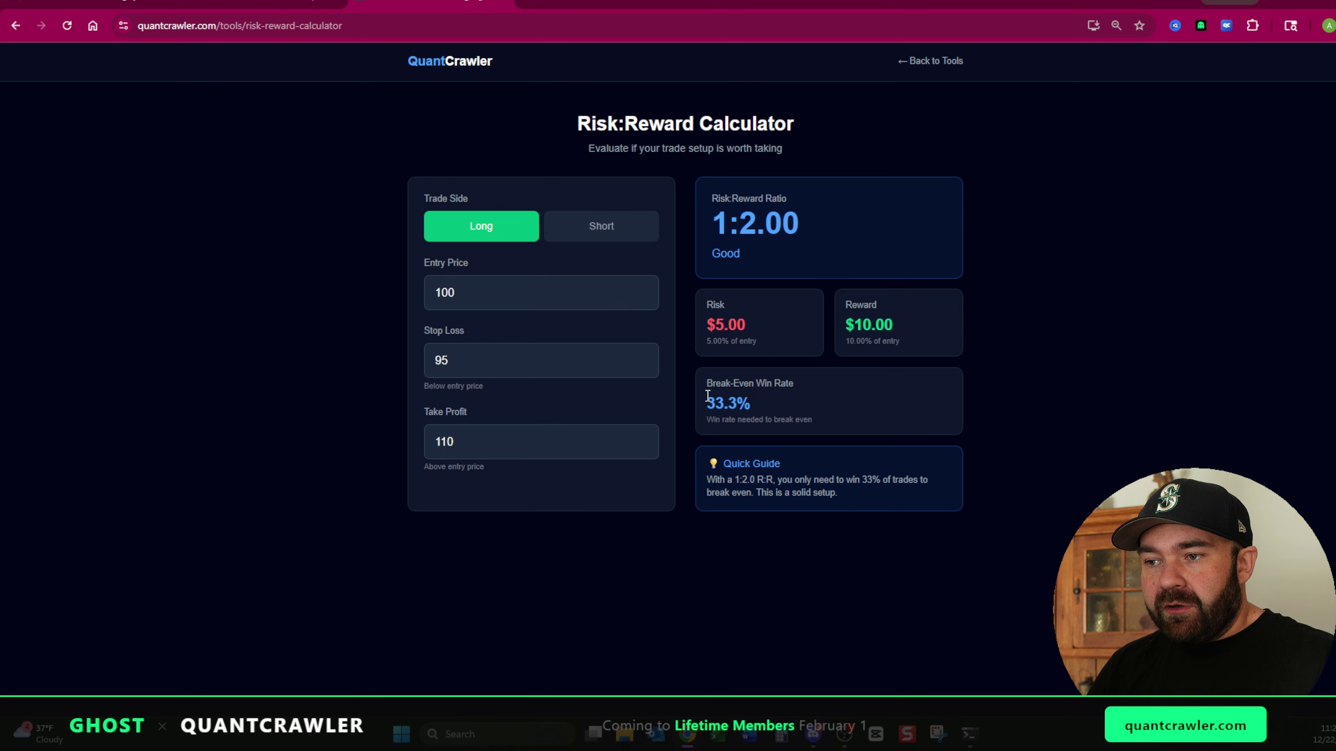
- Set the stop loss to 90 and highlight the resulting 50.0% break-even win rate
left_click_drag(479, 360, 382, 367)
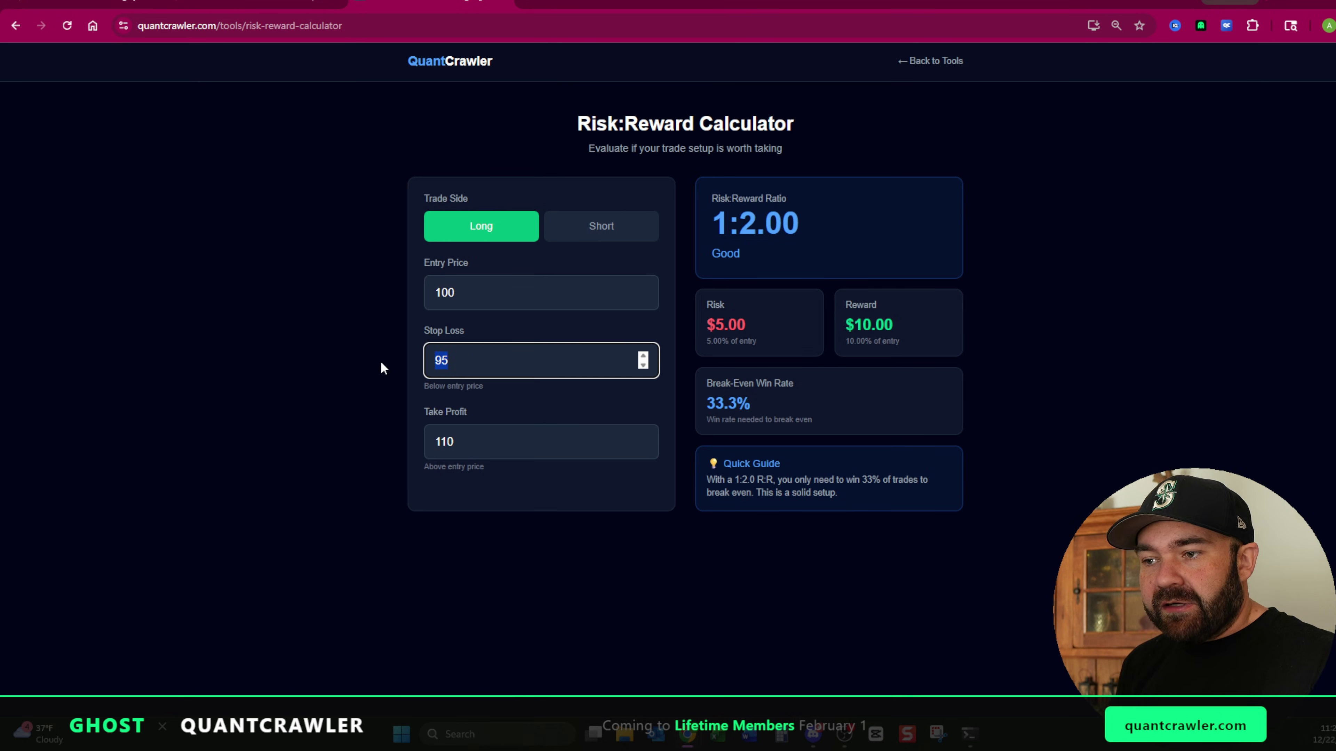
type("90")
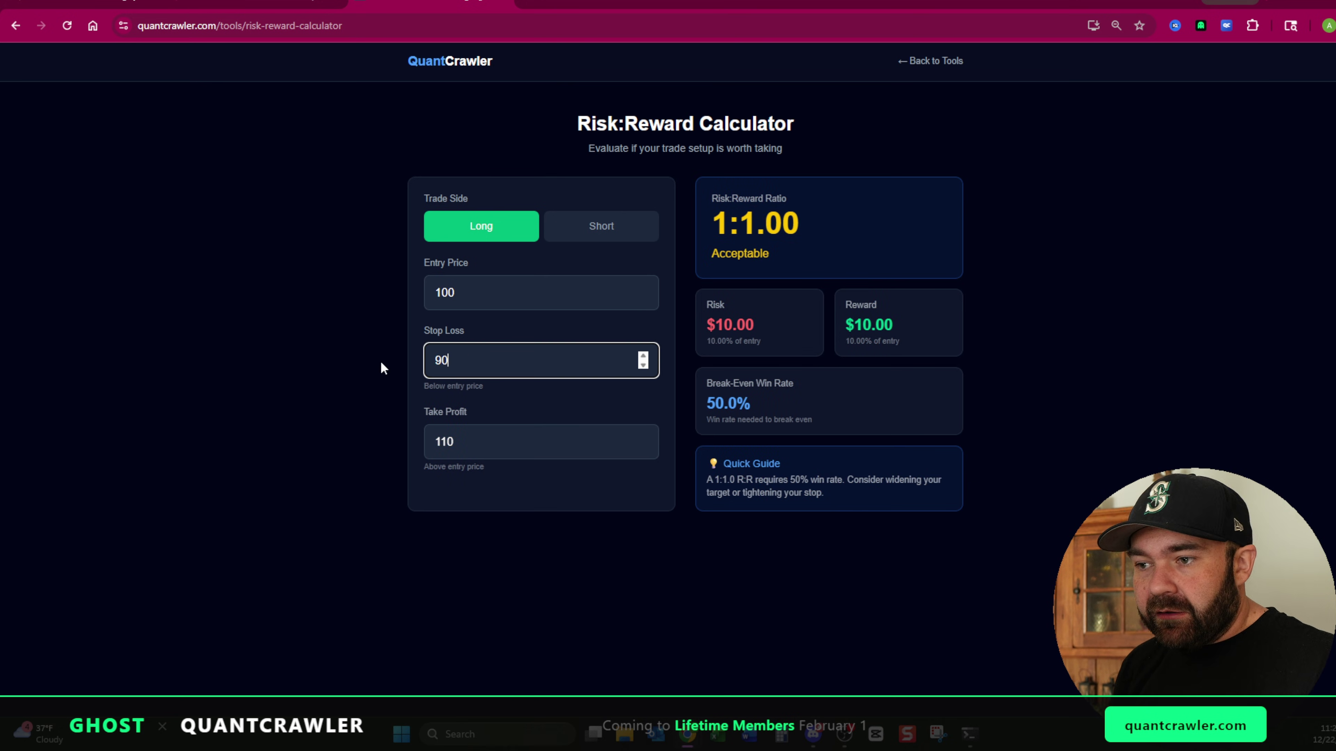
left_click(788, 301)
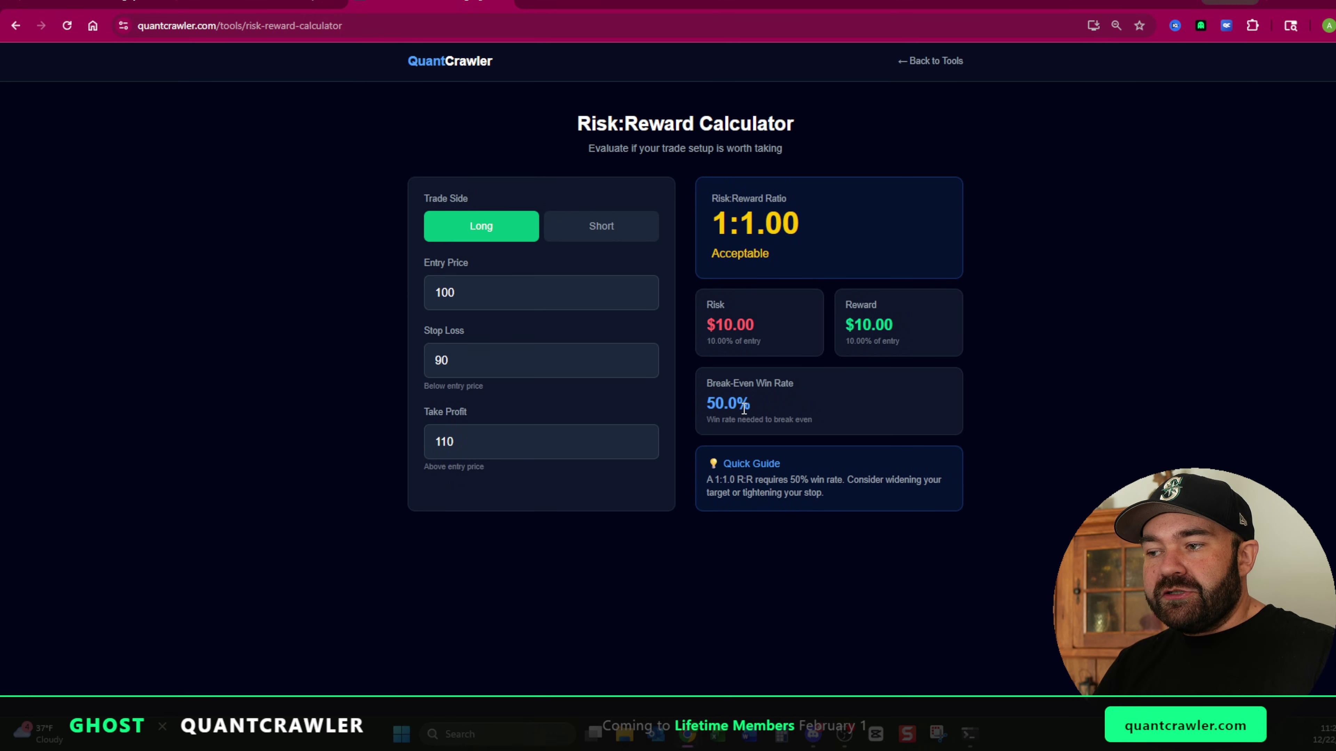
left_click_drag(761, 413, 790, 382)
left_click(829, 374)
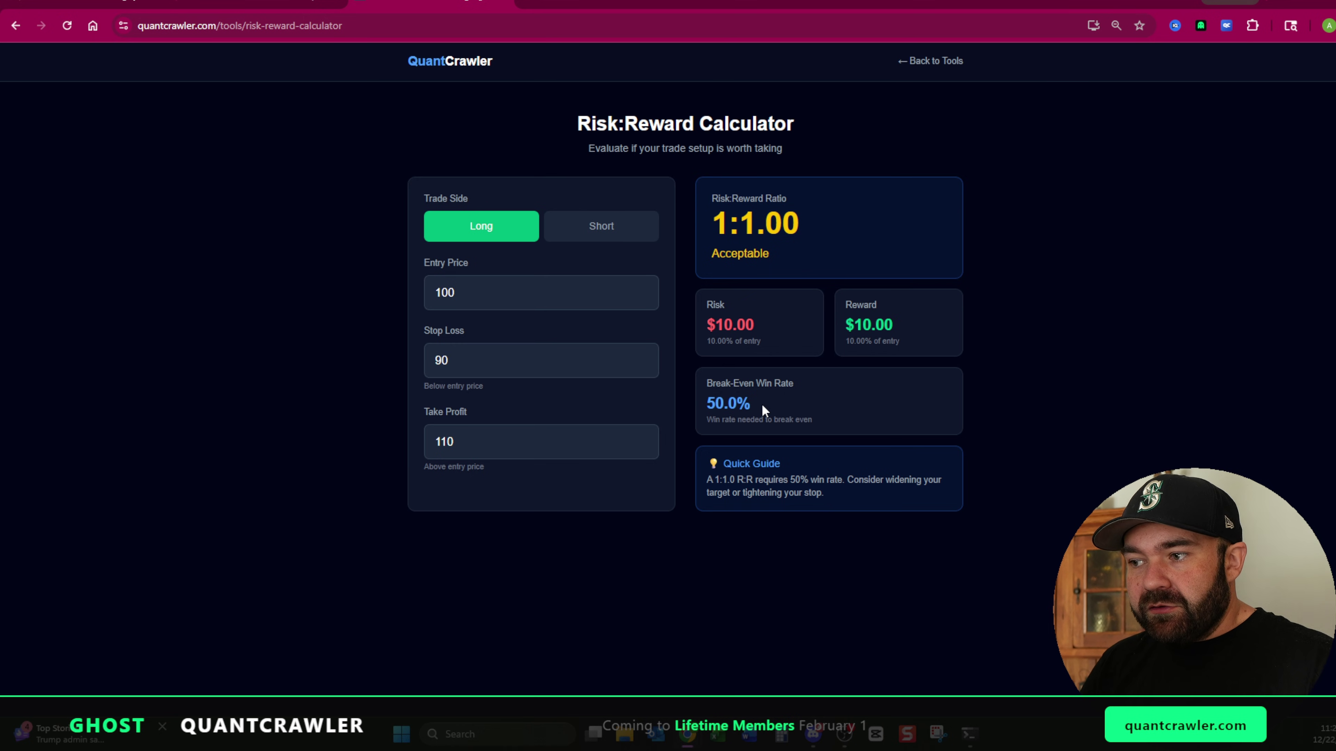
left_click_drag(764, 410, 705, 389)
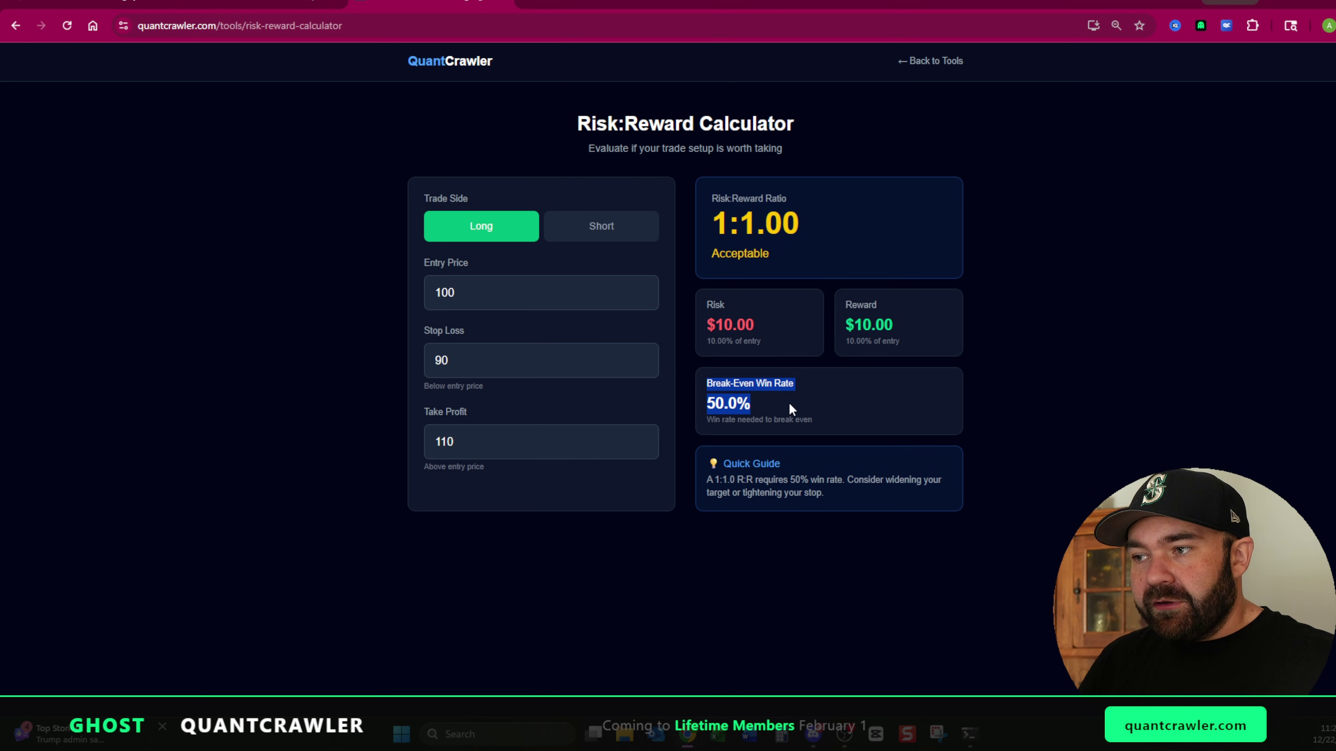
- Try stop losses of 85 and 60 with take-profit targets of 160 and 180
left_click_drag(493, 359, 359, 366)
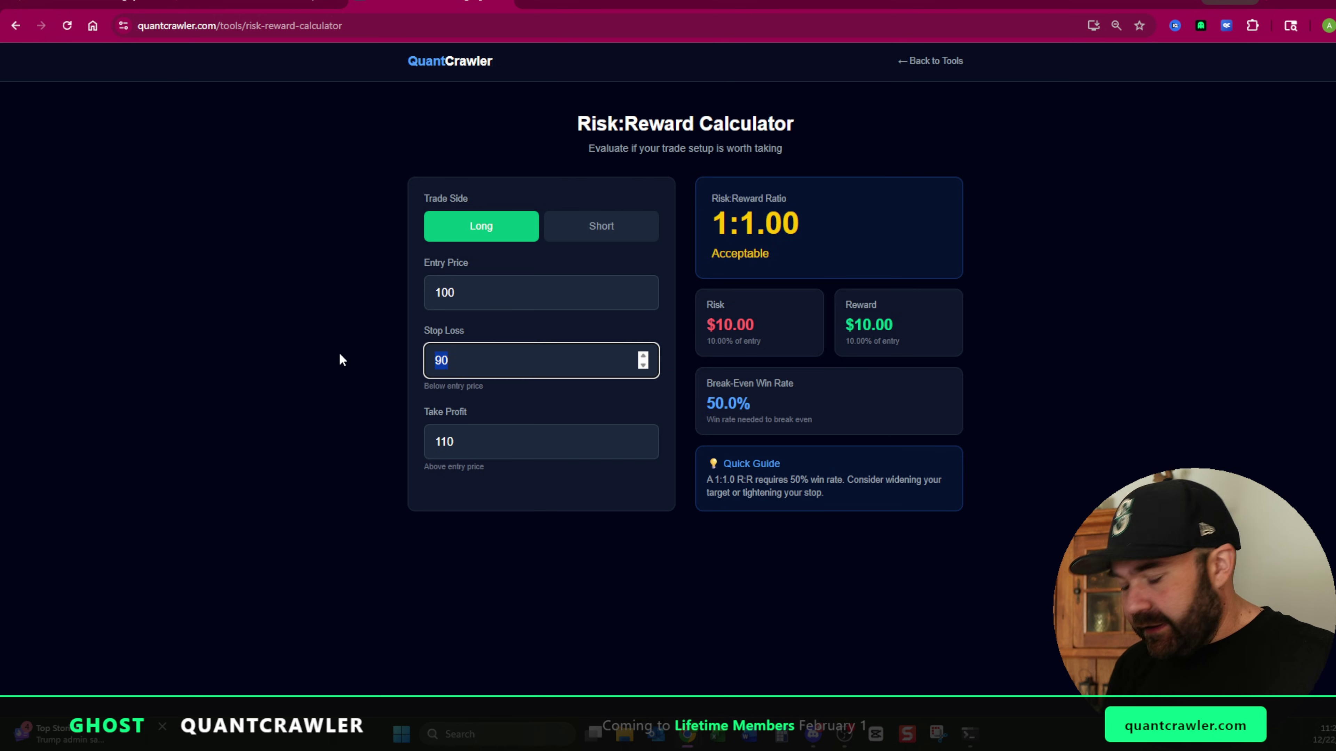
type("85")
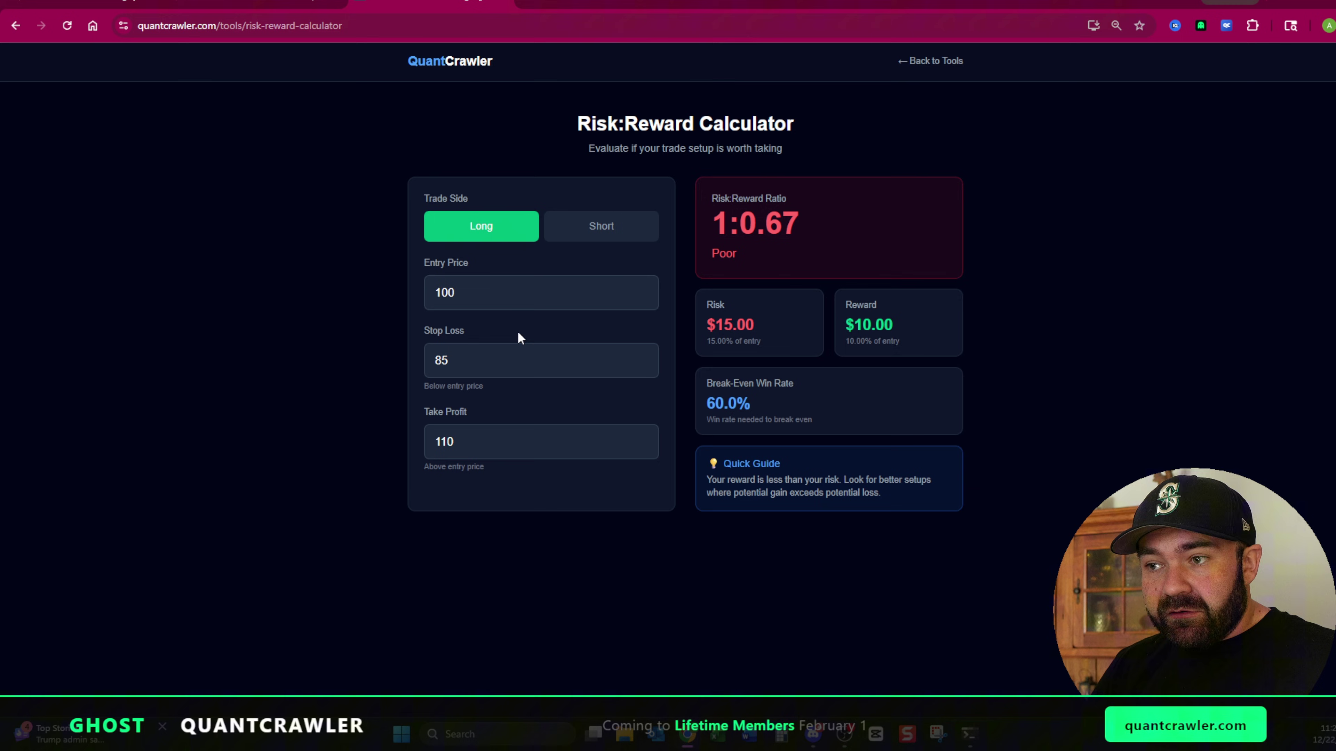
double_click(441, 360)
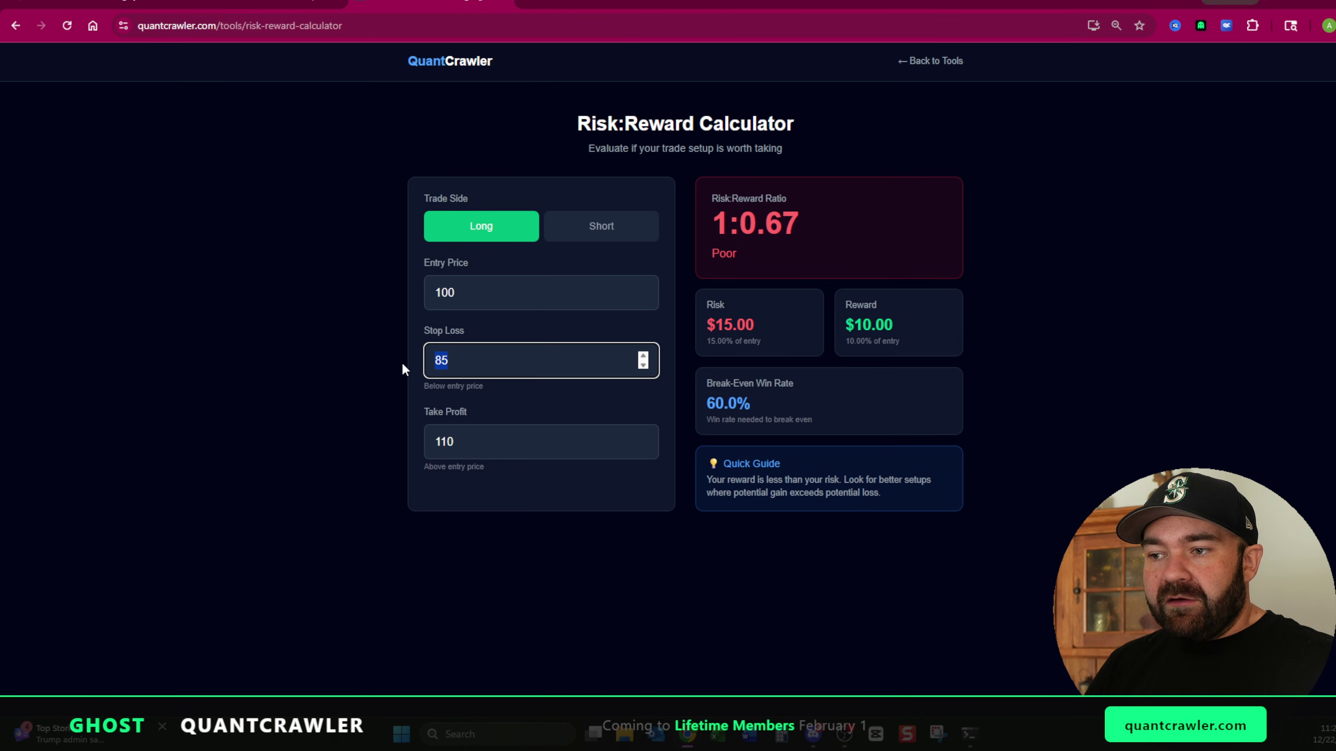
type("60")
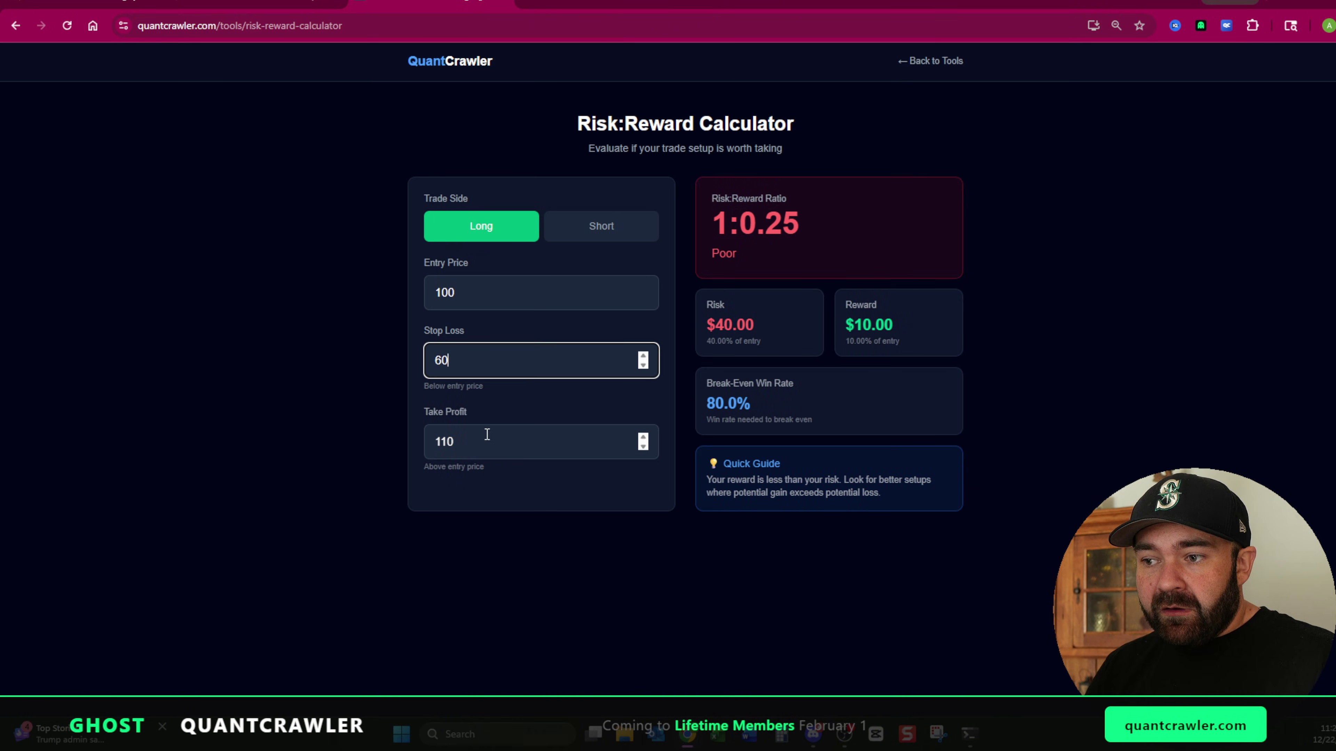
key("Tab")
type("160")
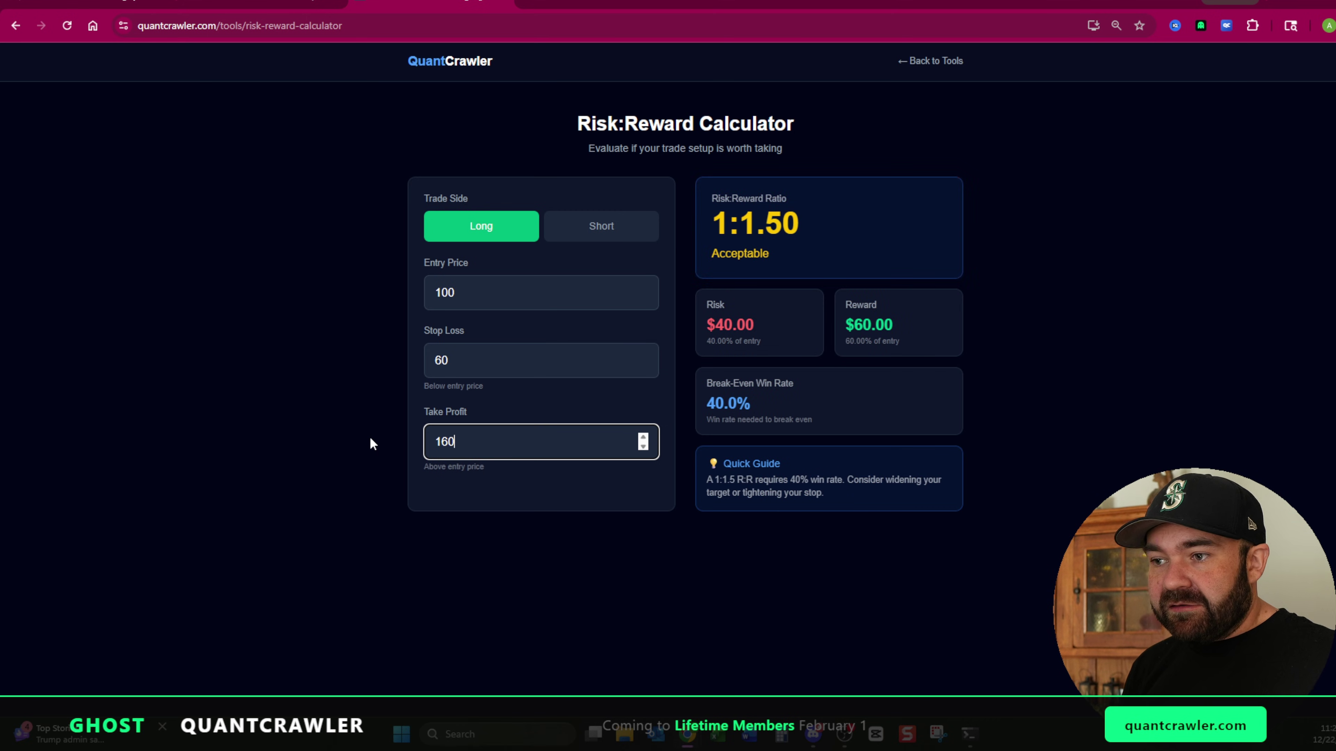
double_click(492, 453)
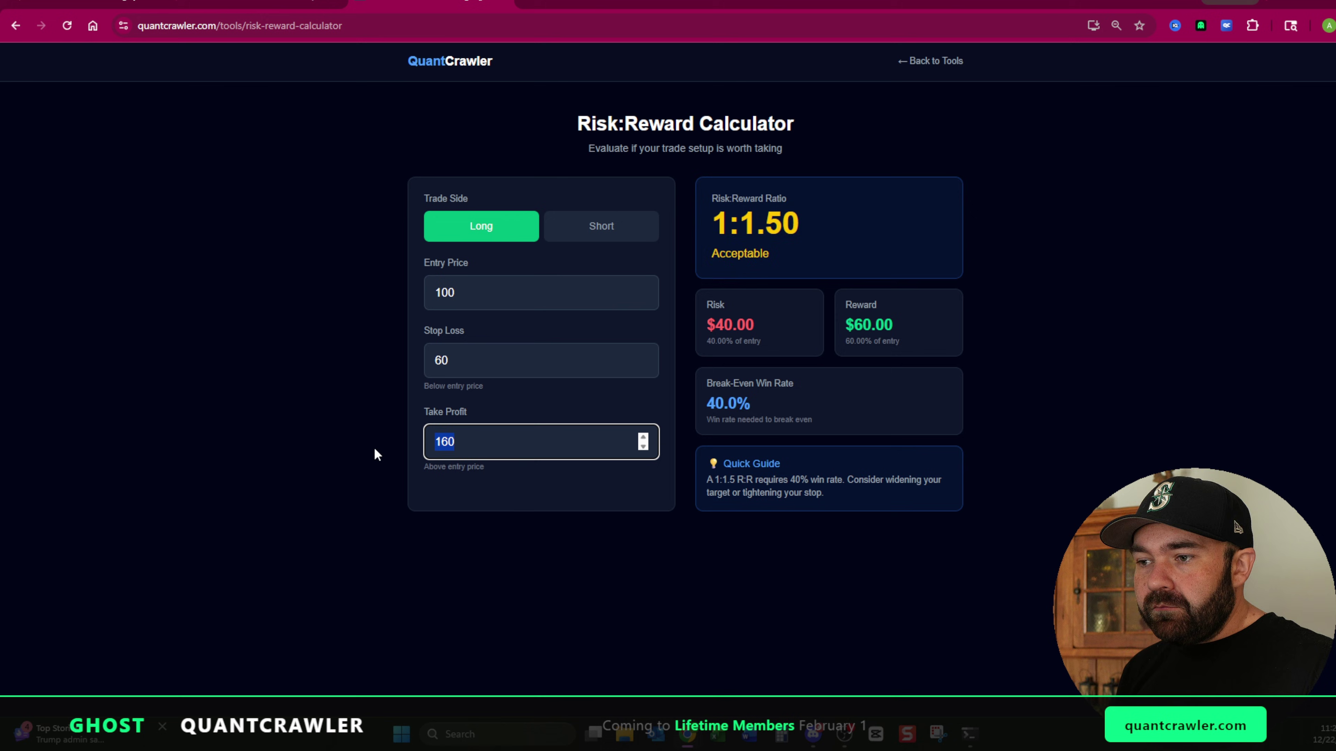
type("180")
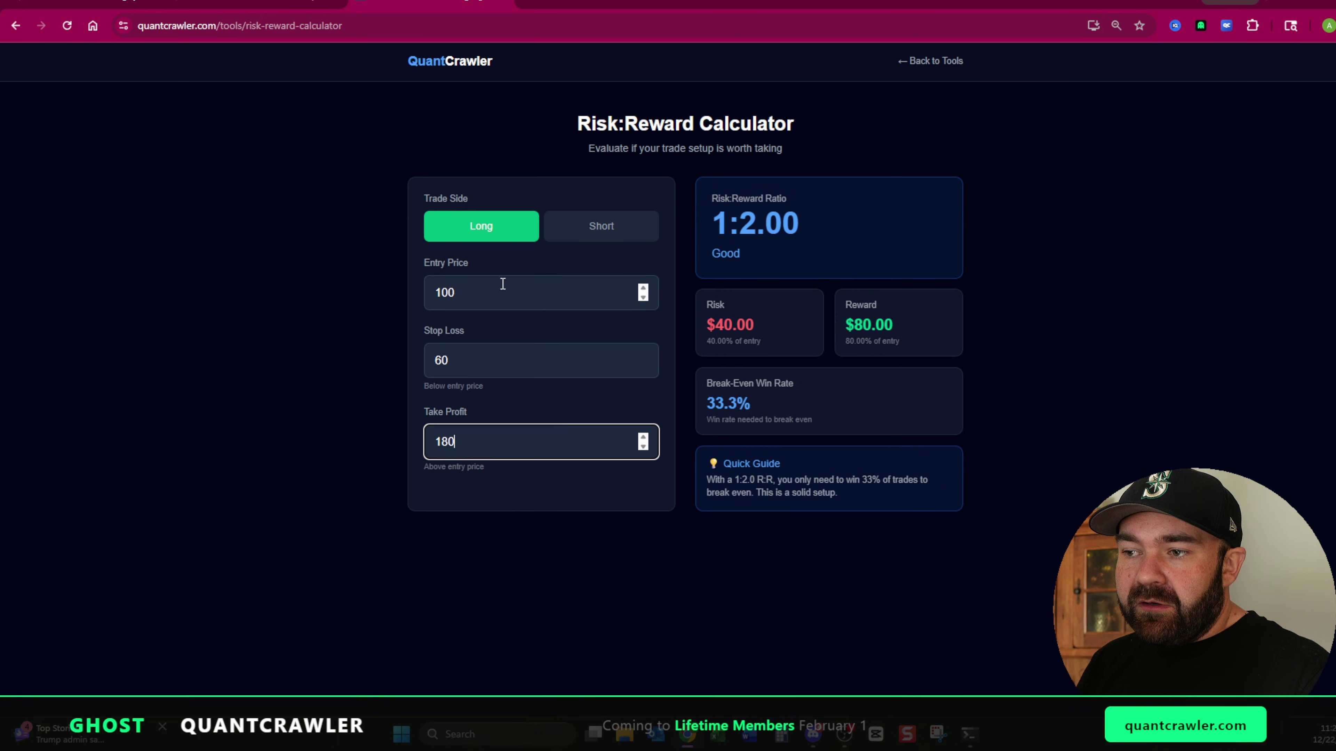
left_click(468, 360)
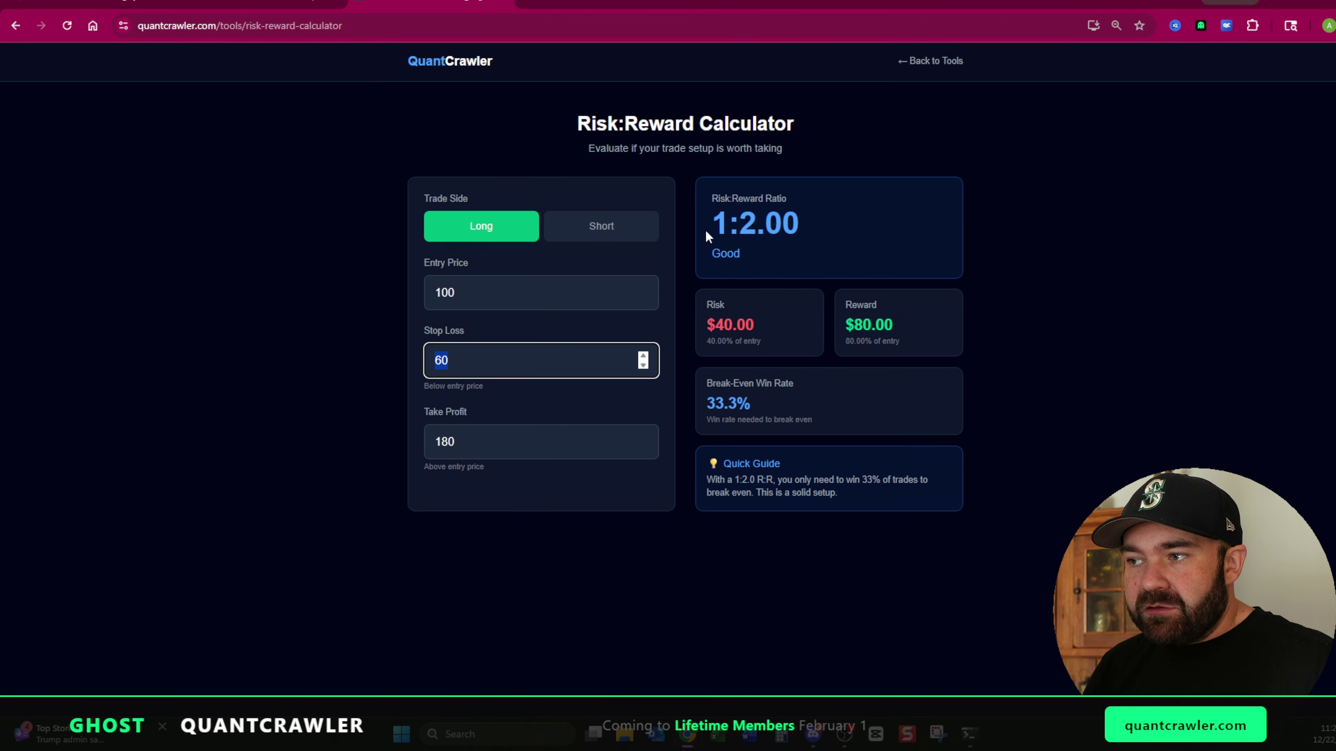
- Highlight the 1:2.00 ratio, then open the Win Rate Calculator from the tools list
left_click_drag(805, 236, 703, 237)
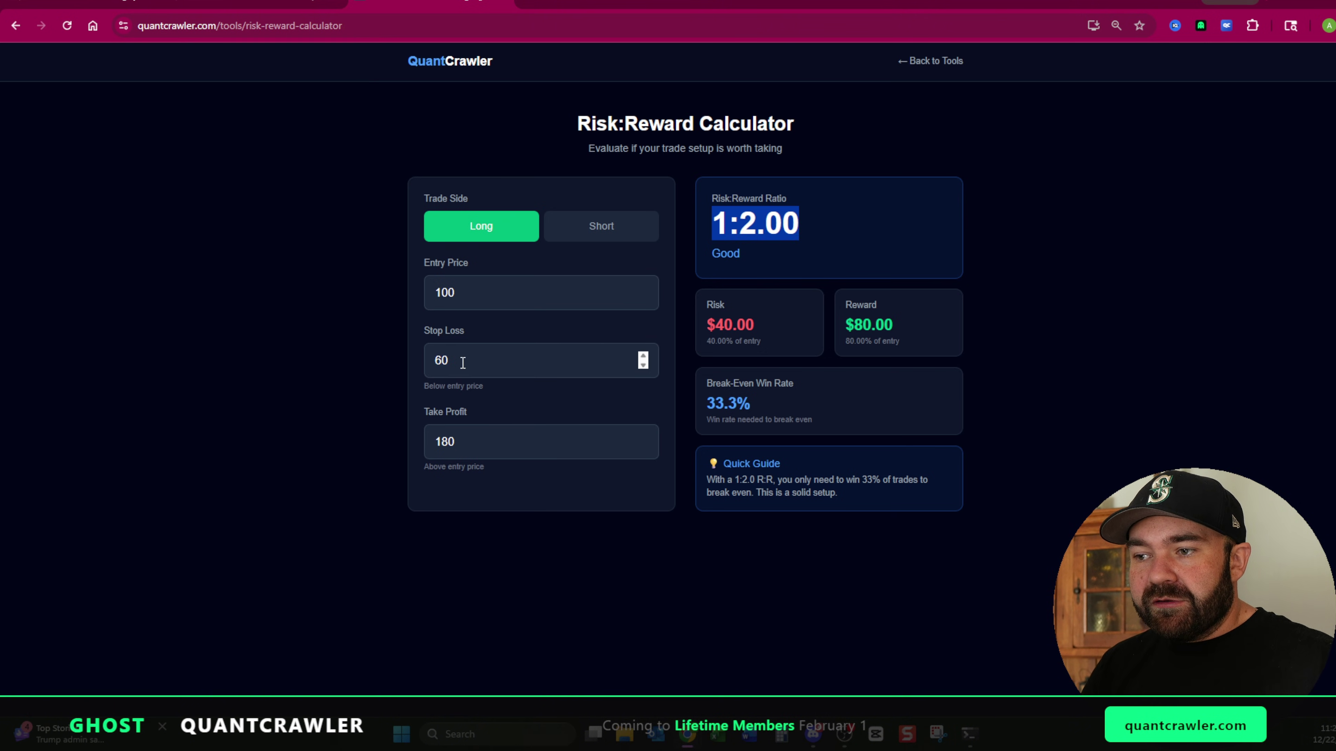
left_click_drag(463, 360, 375, 366)
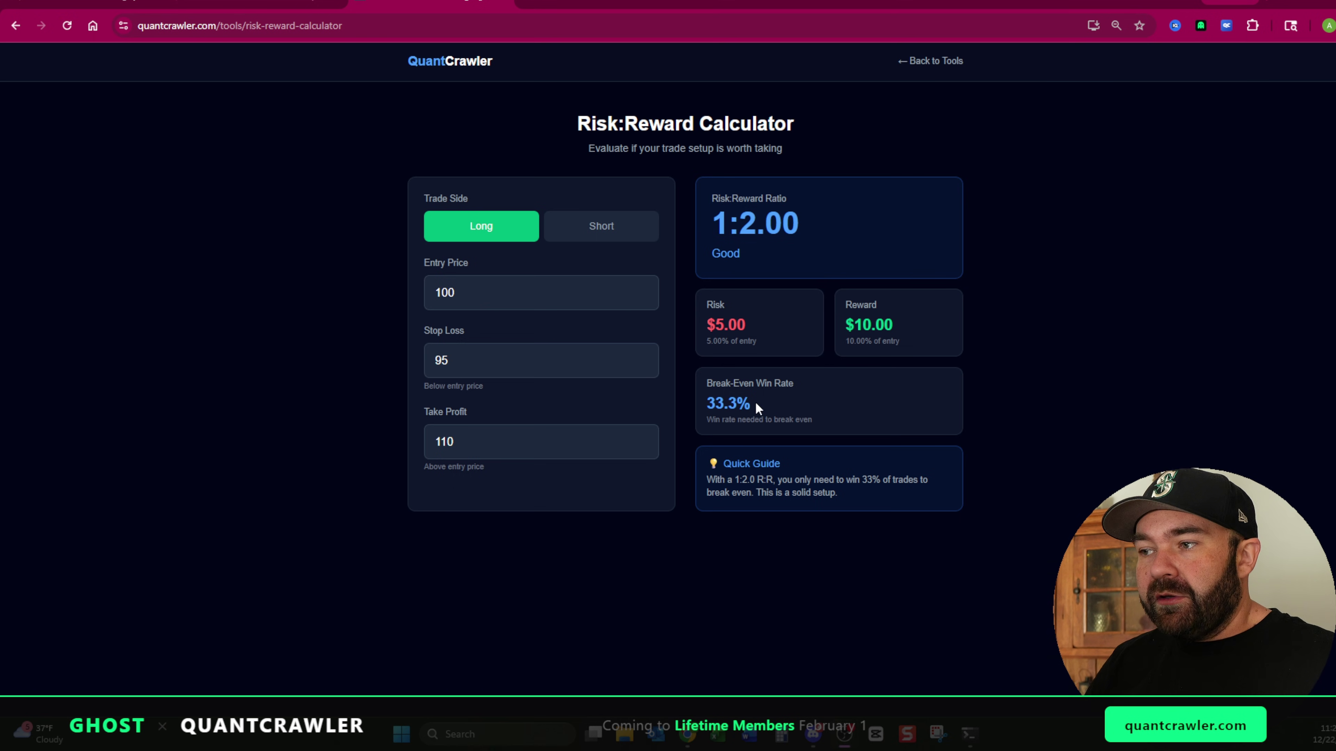
left_click(918, 62)
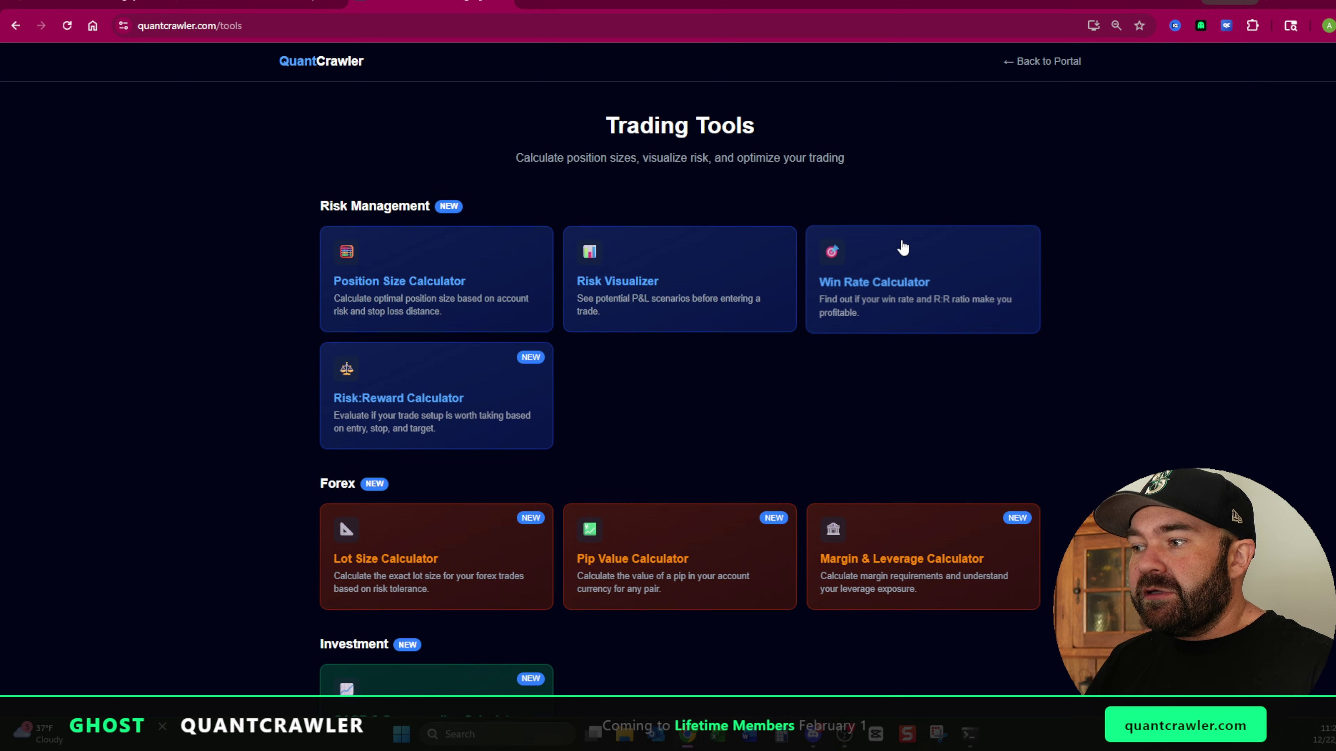
left_click(910, 284)
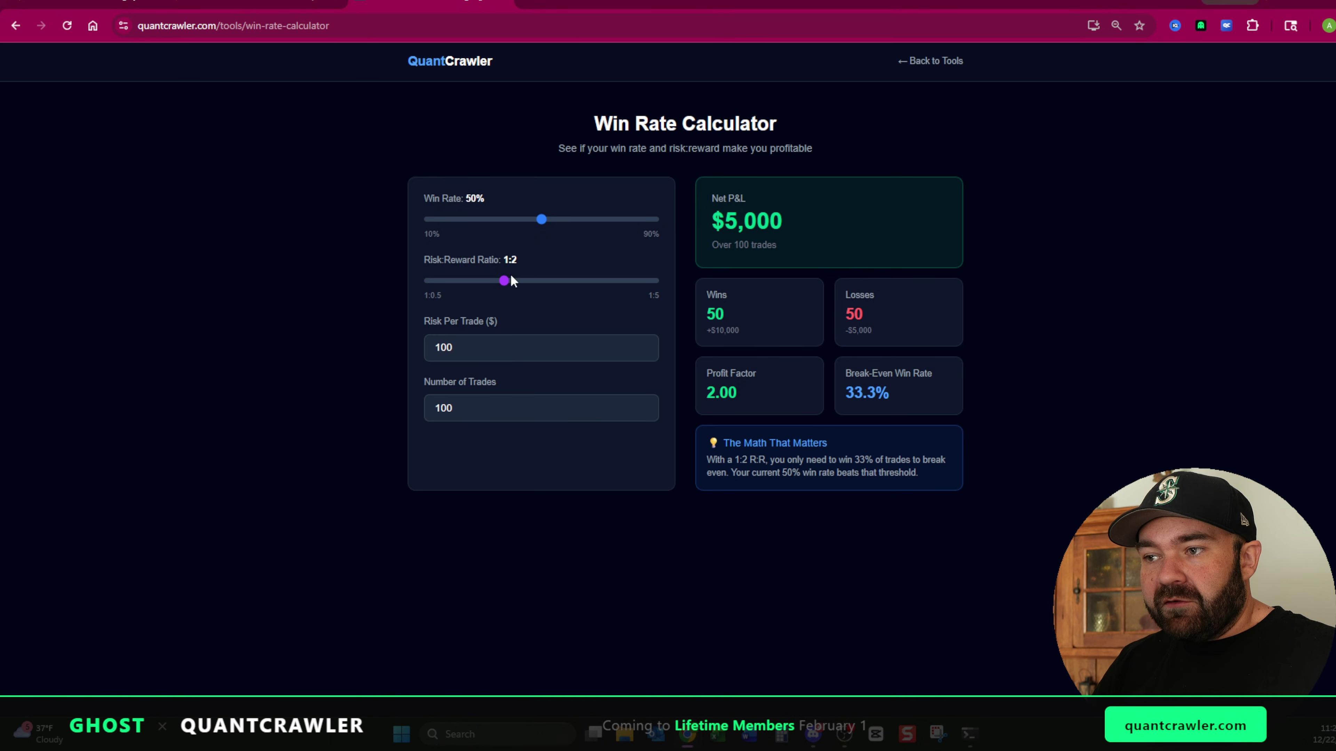
- Compare results with the ratio at 1:5, win rate 47%, then ratios 1:1.5 and 1:1
left_click_drag(507, 289, 456, 289)
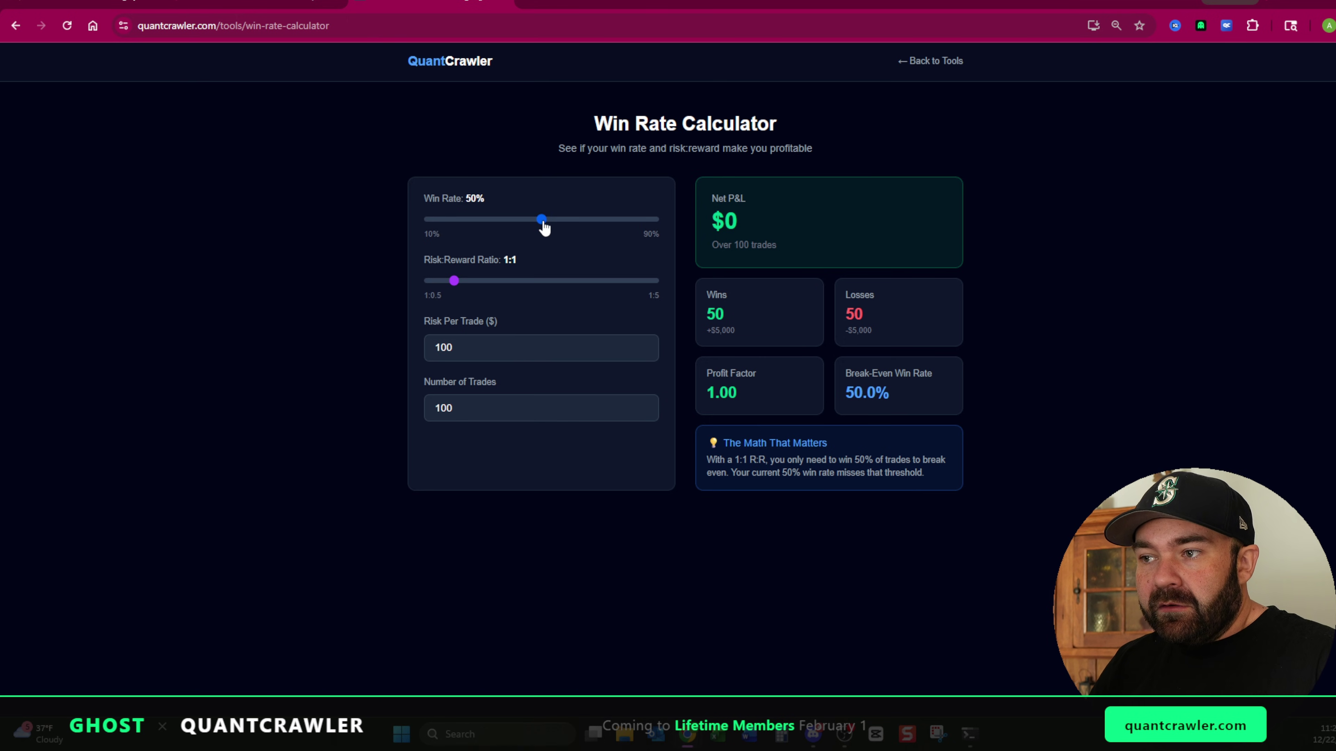
left_click_drag(543, 221, 530, 224)
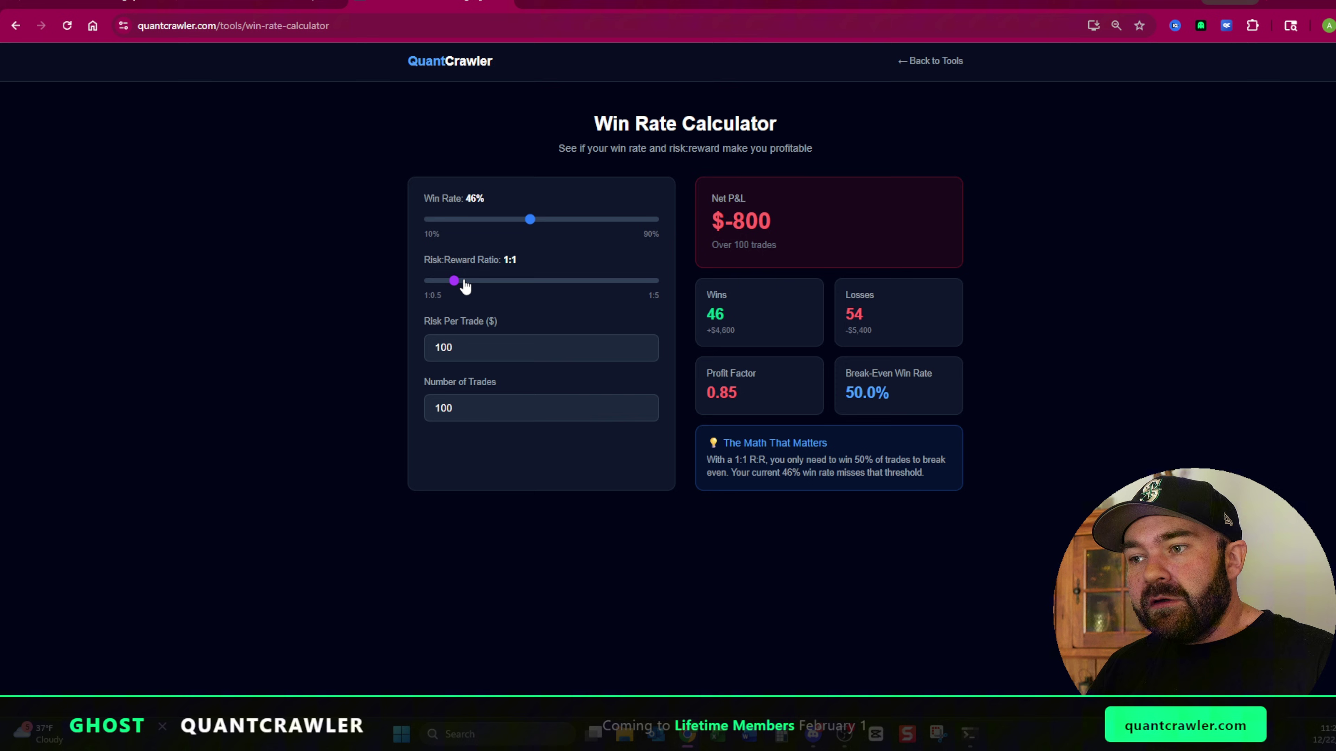
left_click_drag(455, 285, 477, 281)
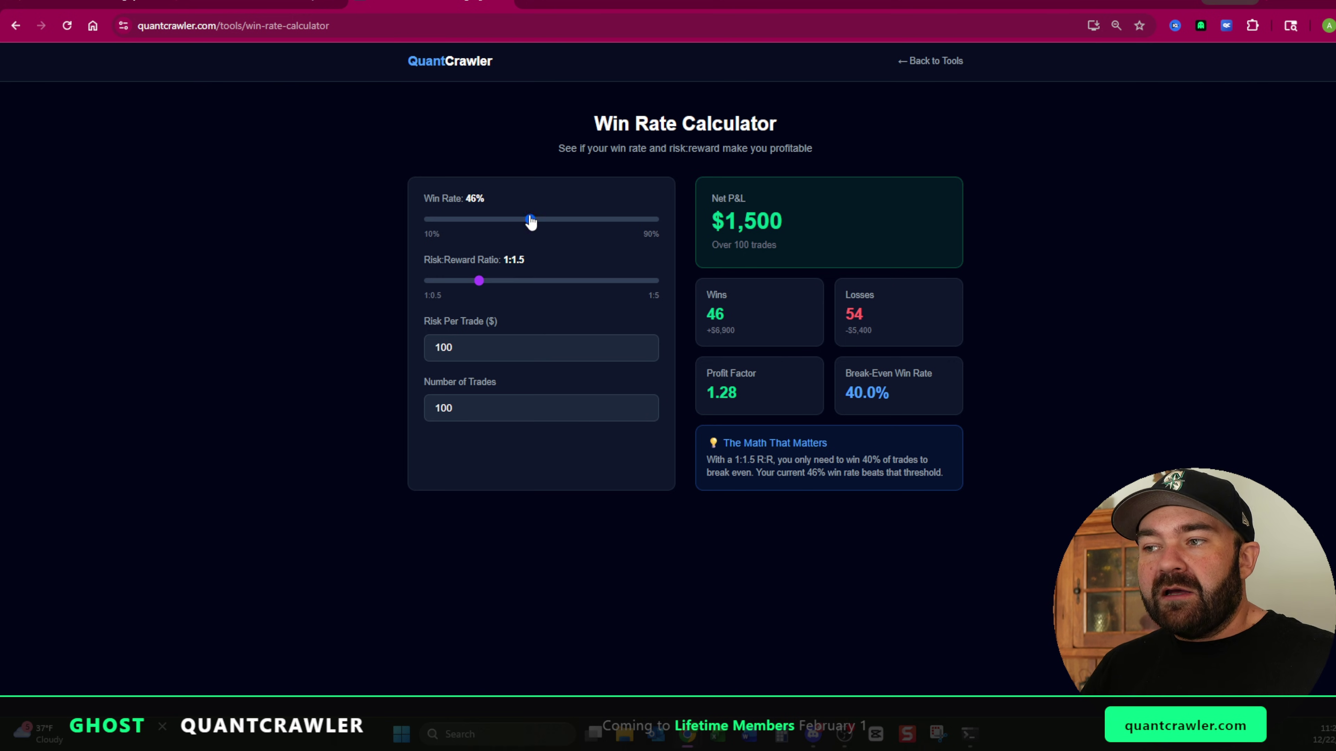
mouse_move(479, 283)
left_mouse_down()
mouse_move(461, 288)
mouse_move(476, 287)
left_mouse_up()
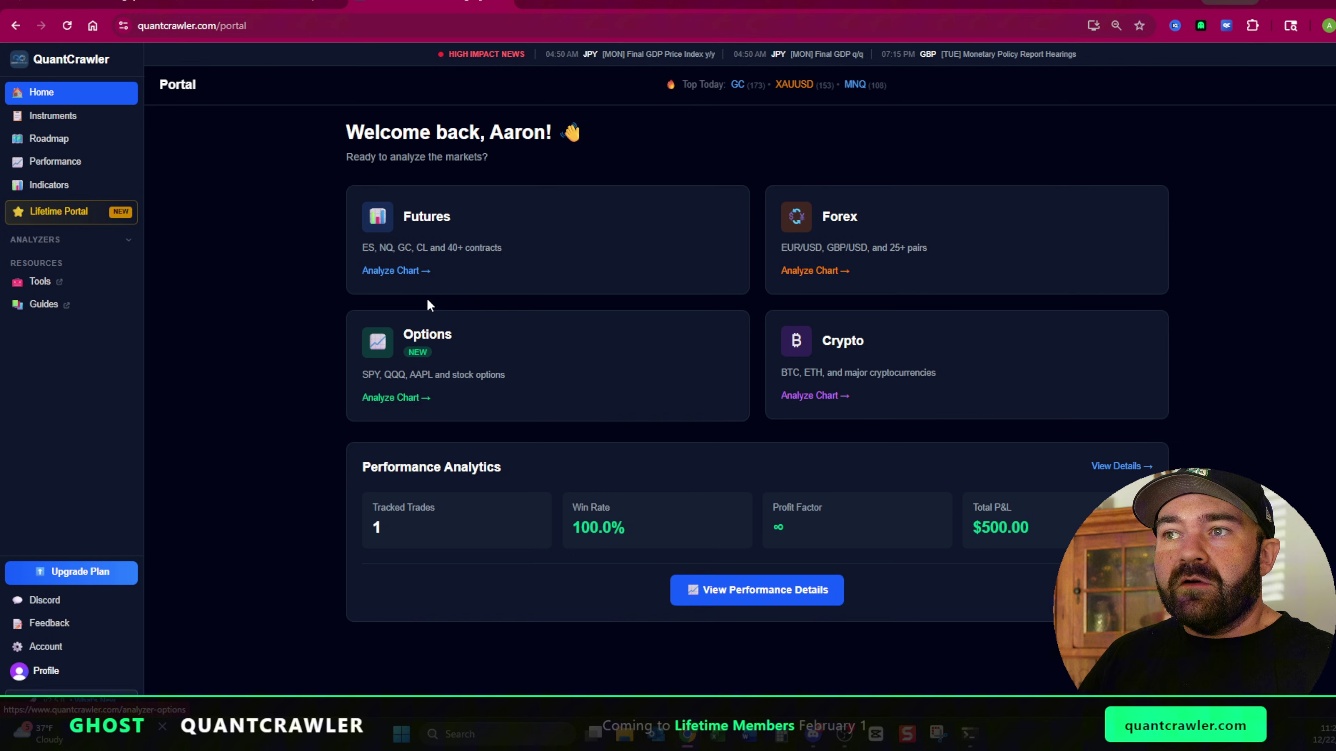
- Open the Trading Guides page from the Portal sidebar
left_click(43, 305)
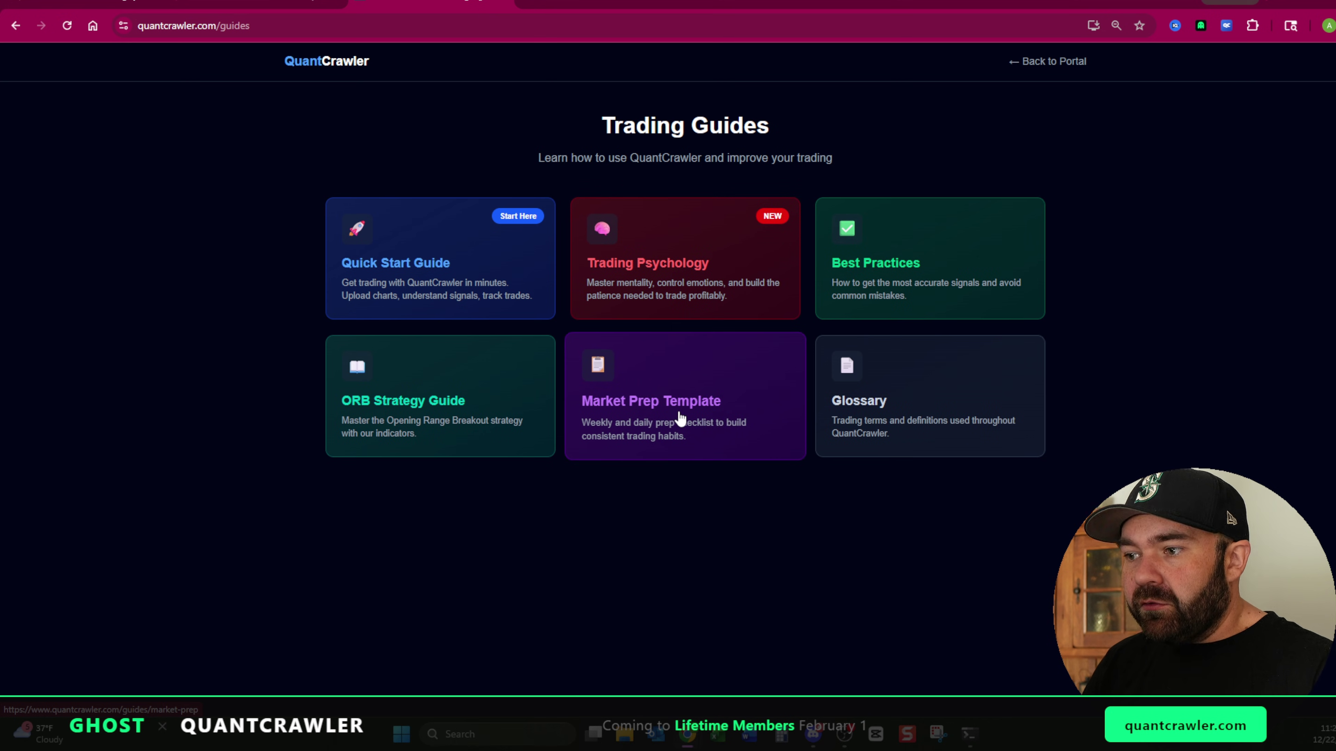
- Read through the Trading Psychology guide, selecting the Revenge Trading and FOMO titles, then go back
left_click(700, 314)
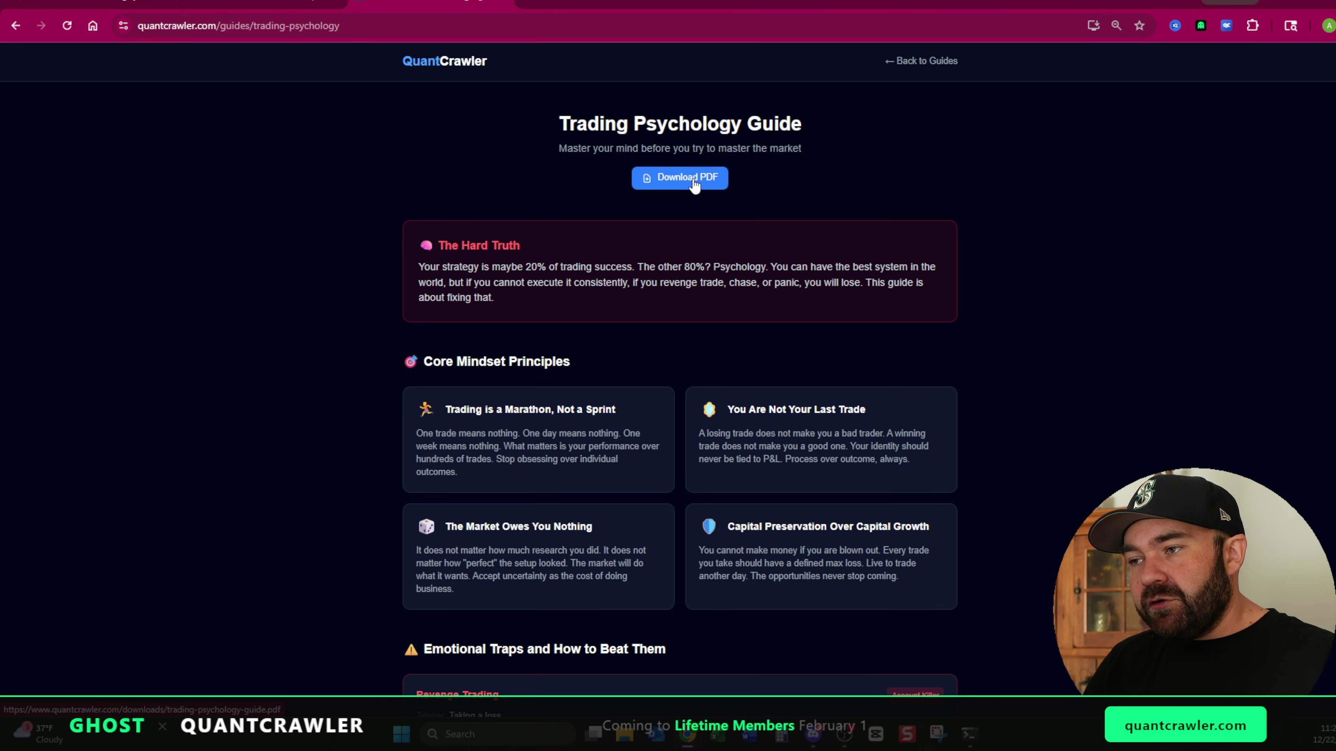
scroll(655, 421, "down", 3)
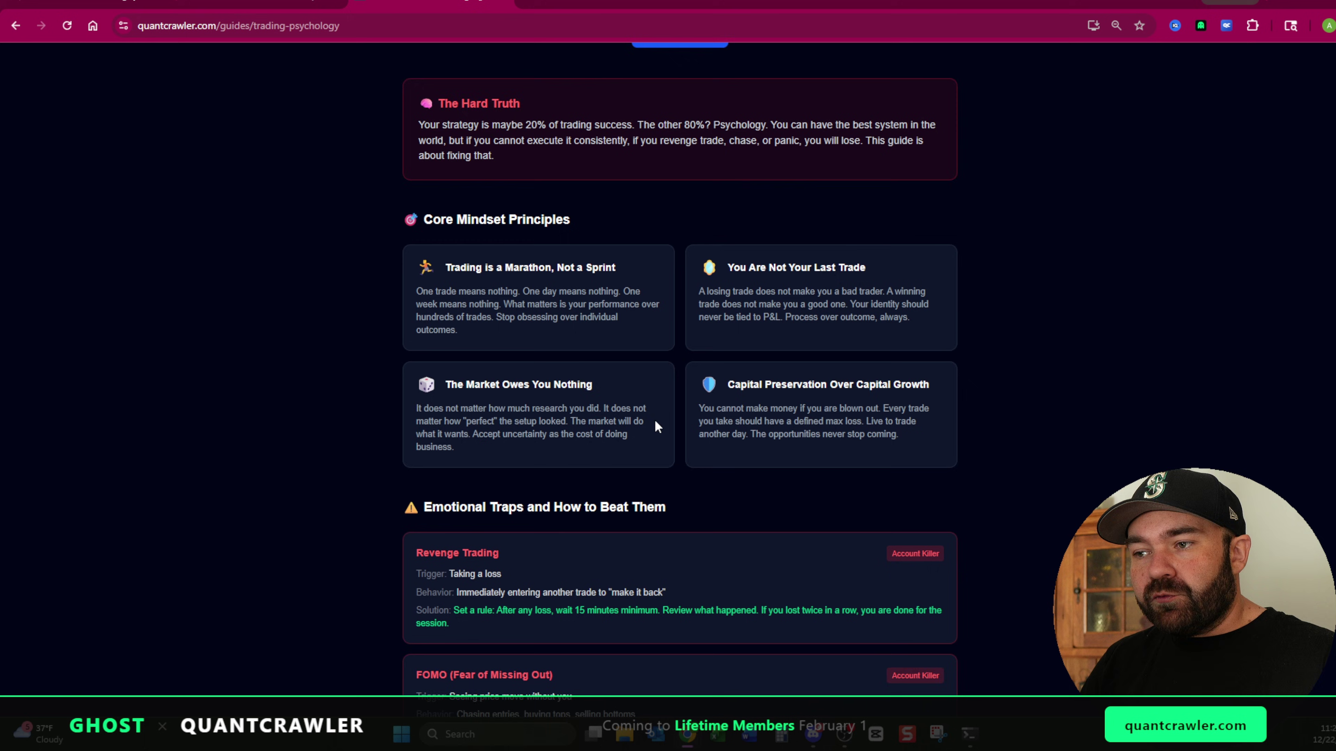
scroll(658, 423, "down", 1)
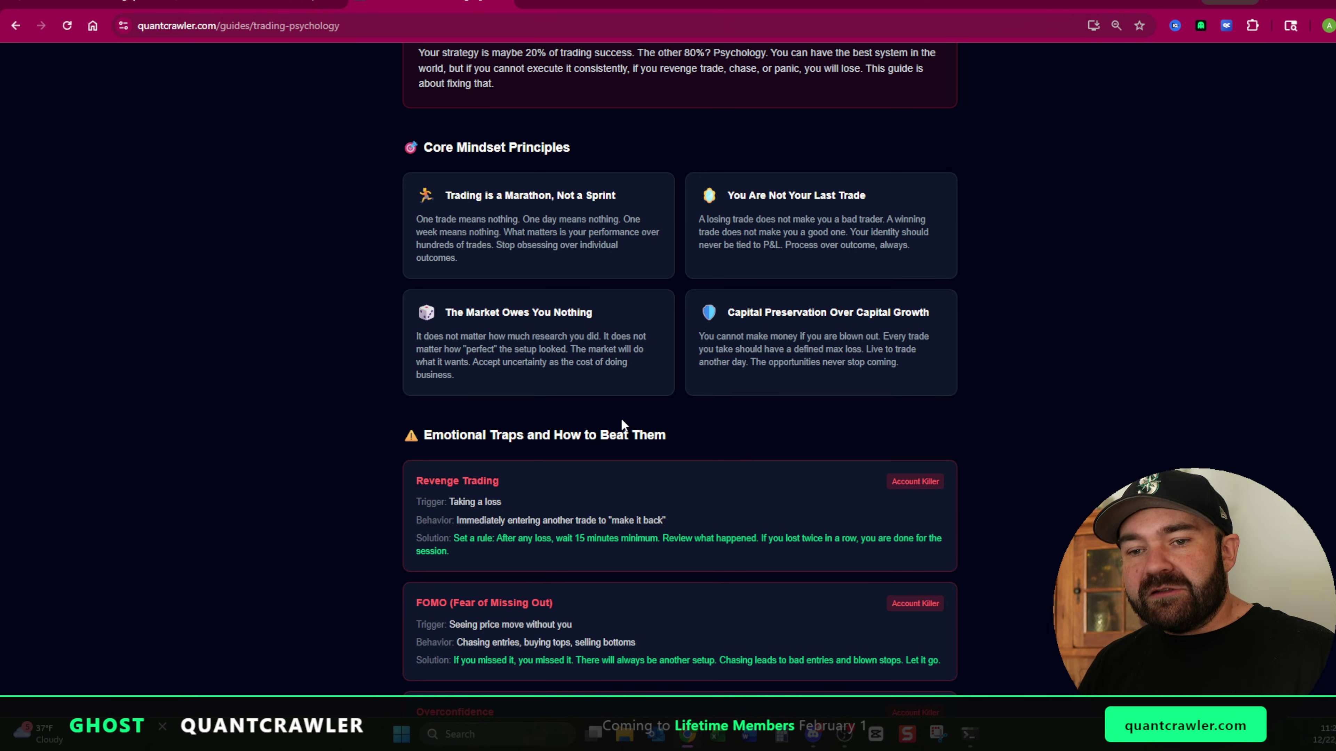
scroll(622, 423, "down", 3)
left_click_drag(500, 339, 489, 340)
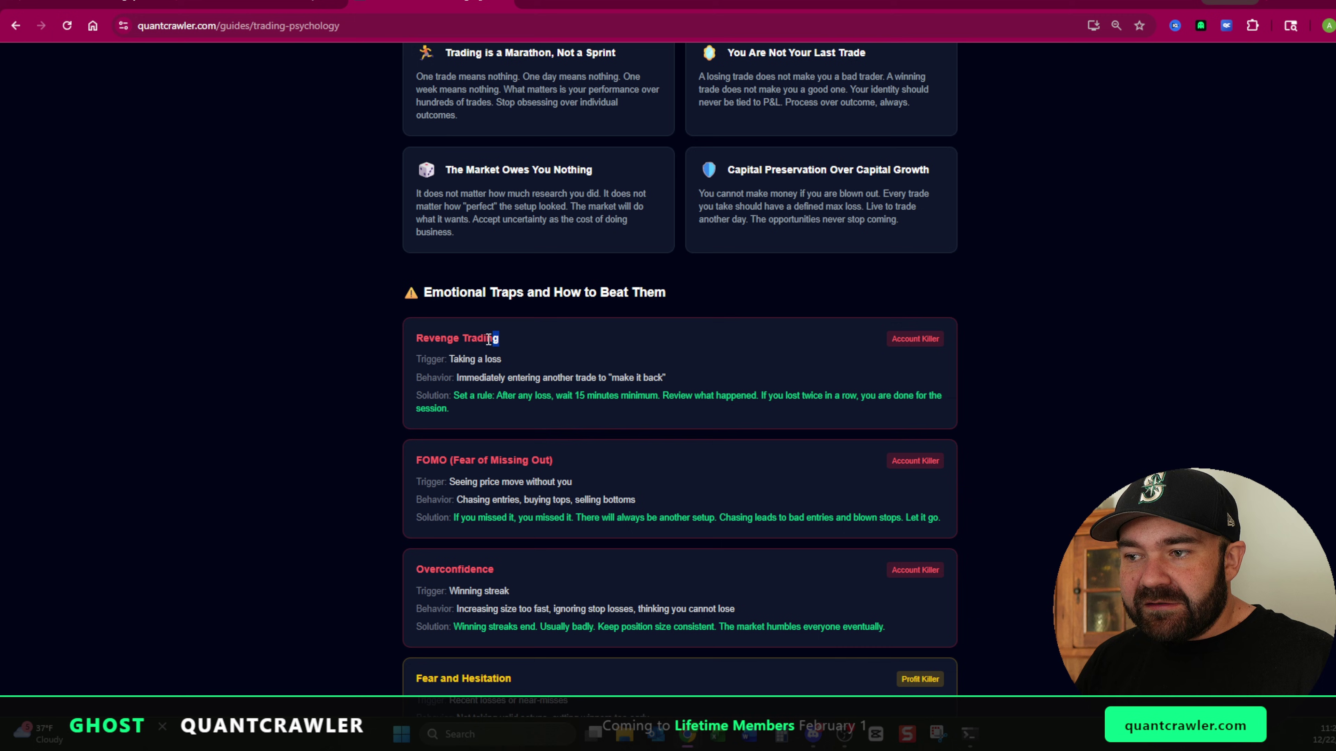
triple_click(488, 339)
scroll(552, 460, "down", 3)
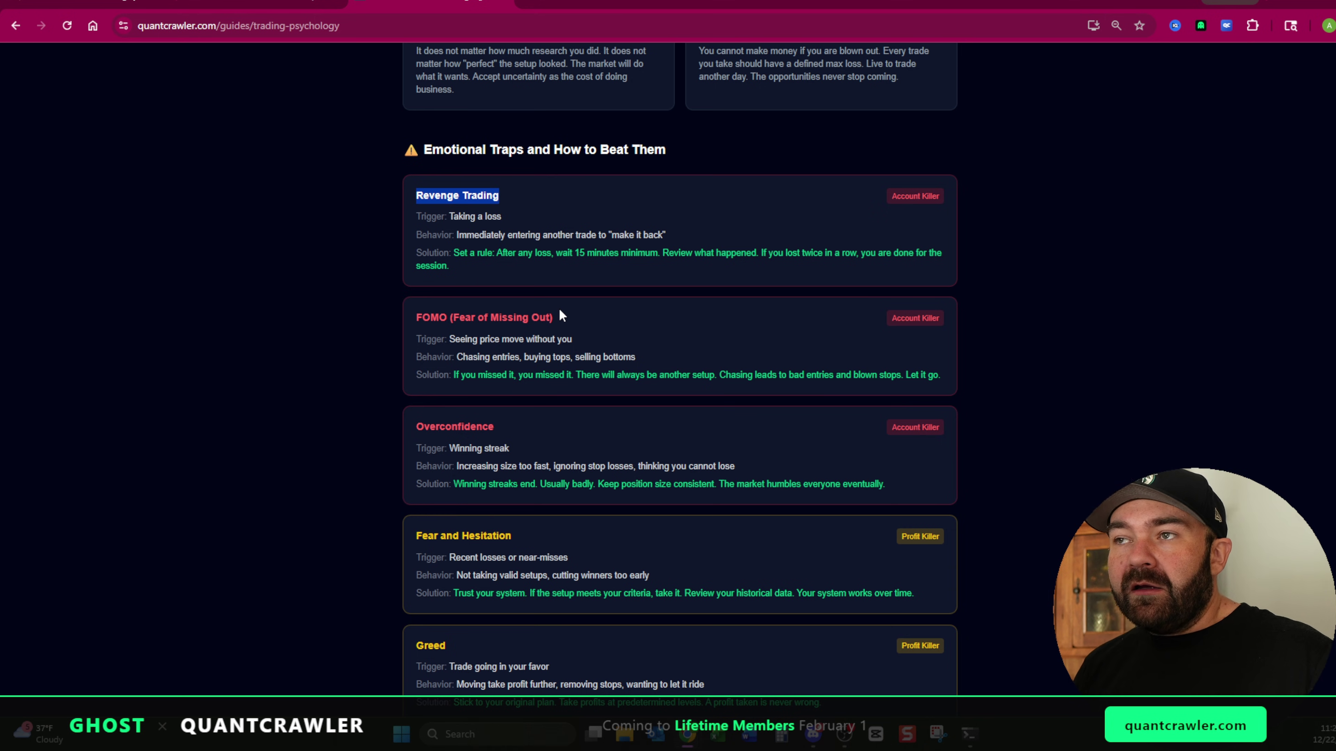
left_click_drag(566, 321, 391, 314)
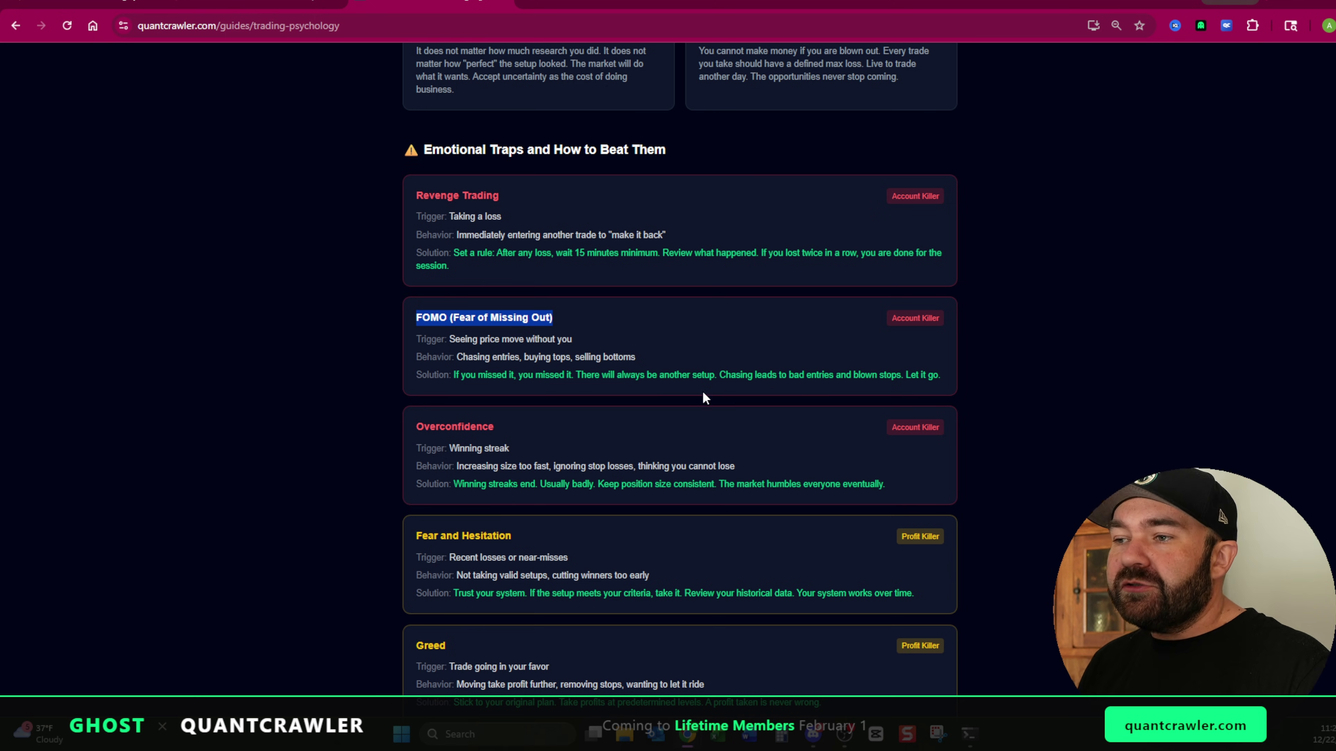
scroll(702, 398, "up", 5)
scroll(596, 363, "up", 4)
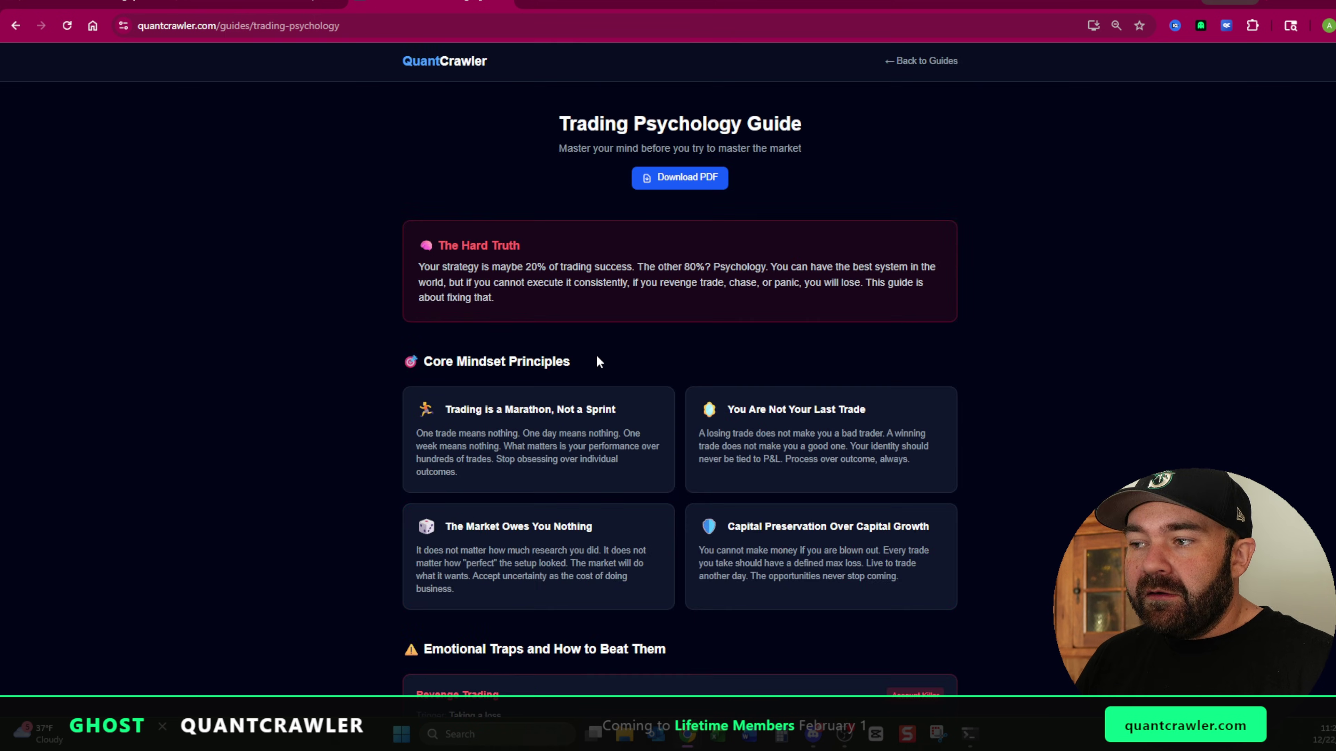
key("alt+Left")
left_click(666, 389)
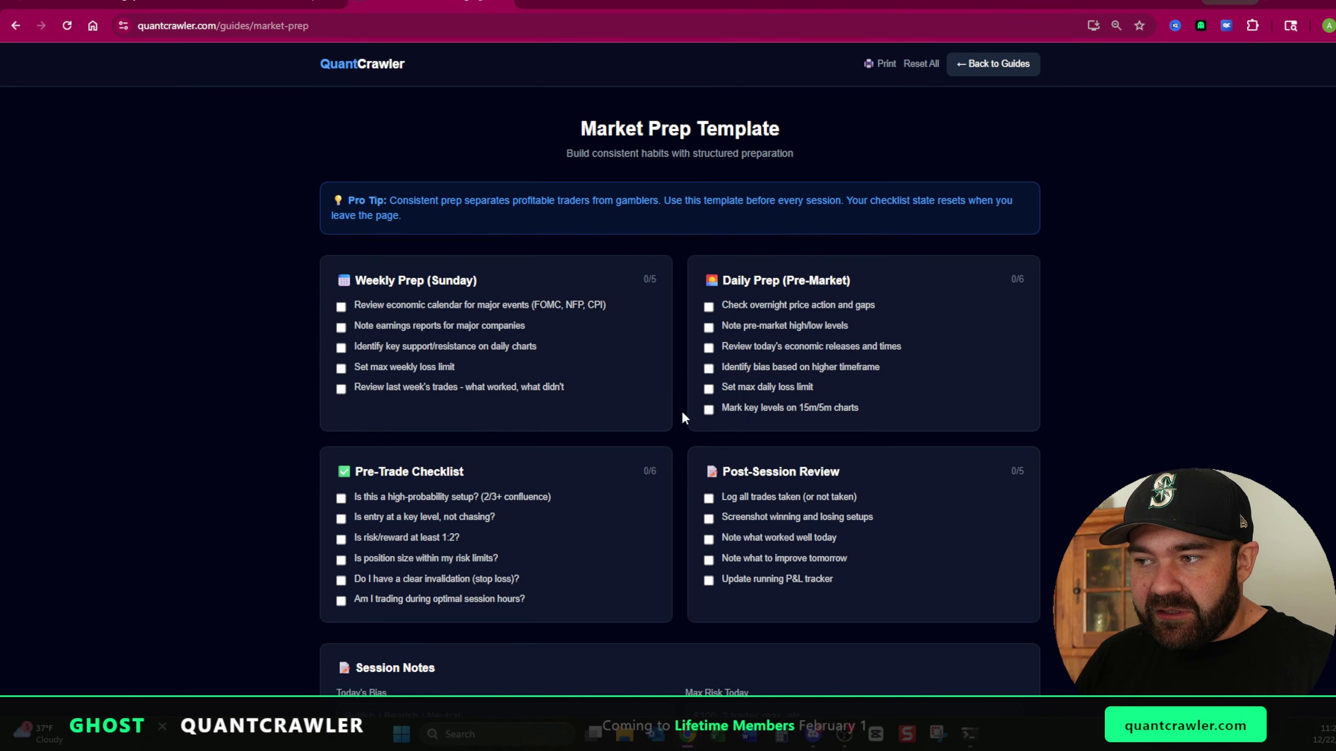
scroll(683, 411, "down", 1)
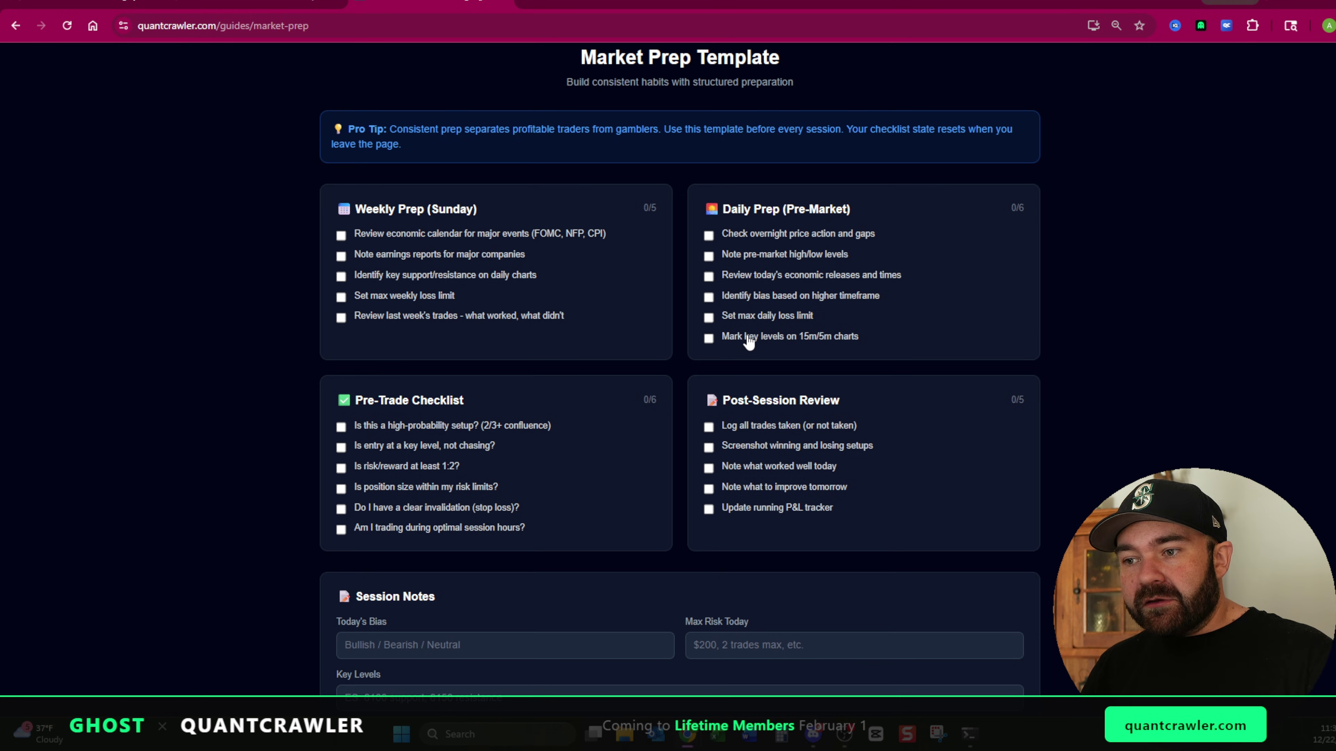
scroll(427, 268, "down", 2)
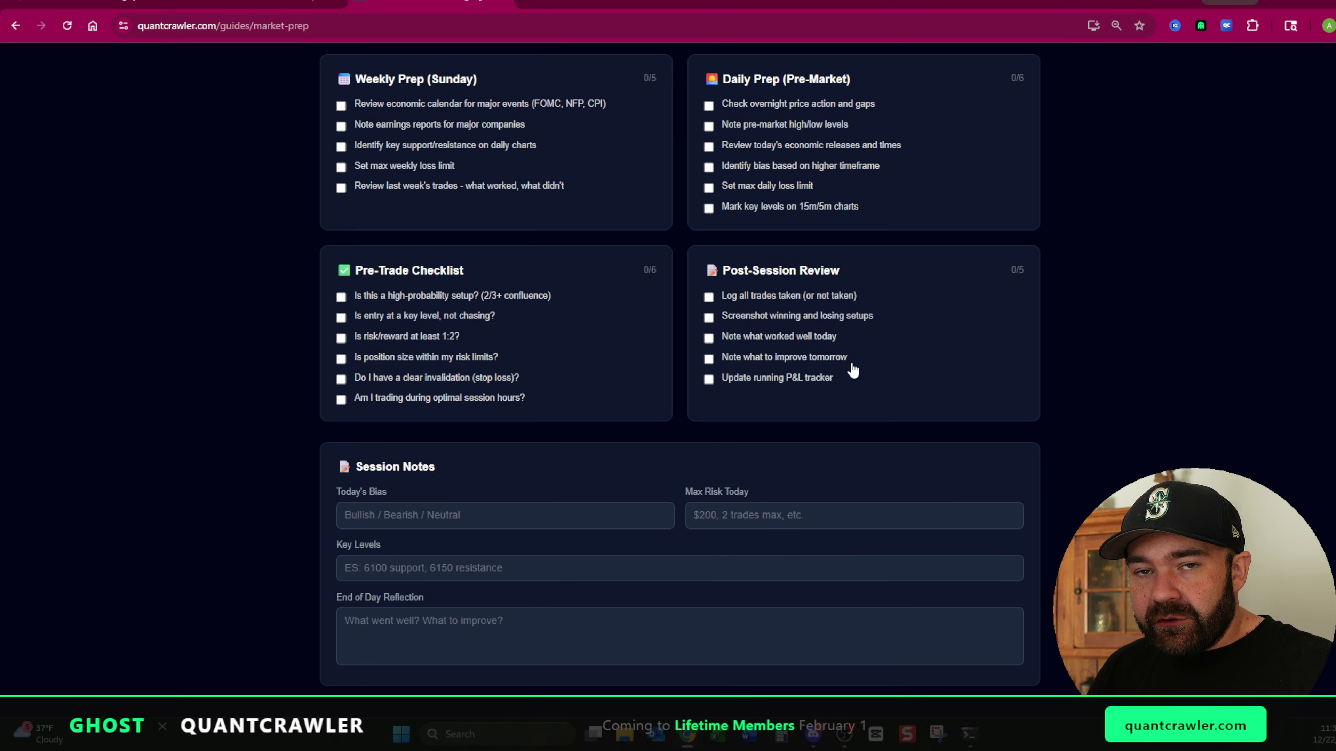
- Scroll back to the top of the Market Prep Template checklist
scroll(842, 376, "up", 1)
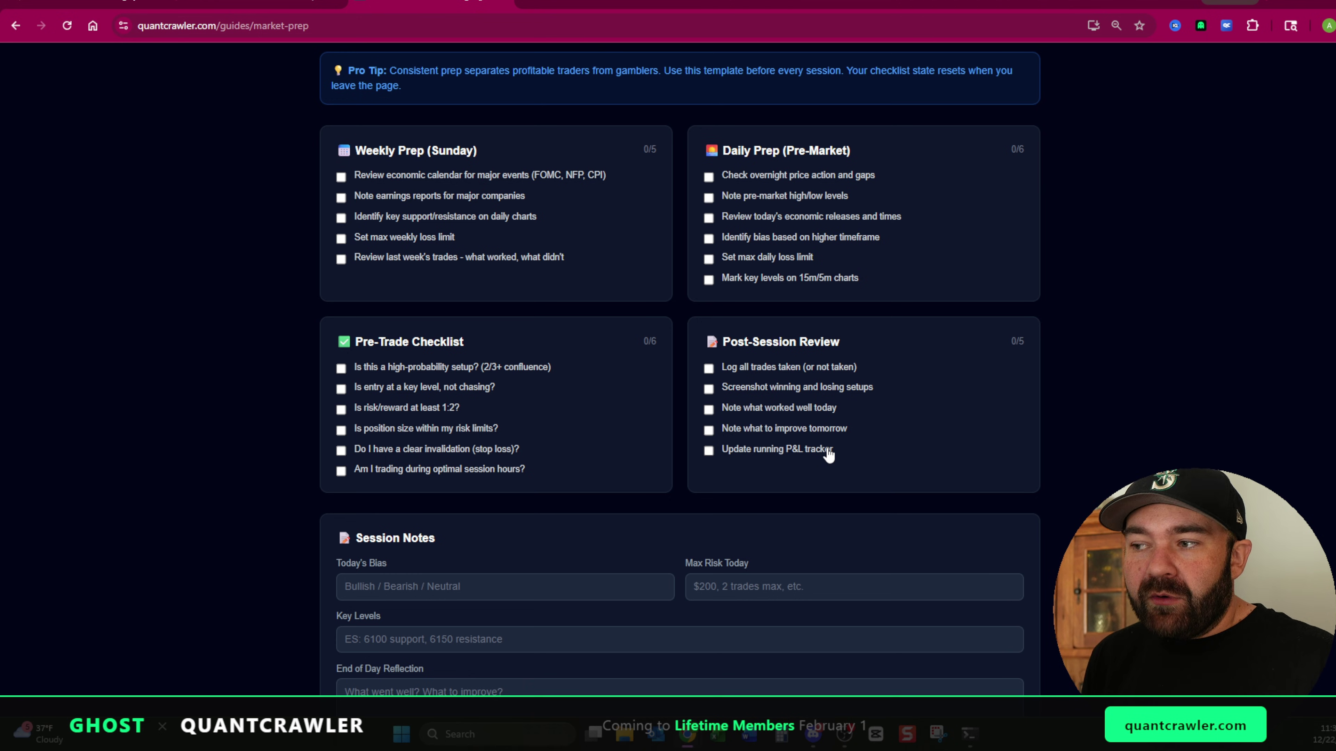
scroll(828, 454, "up", 3)
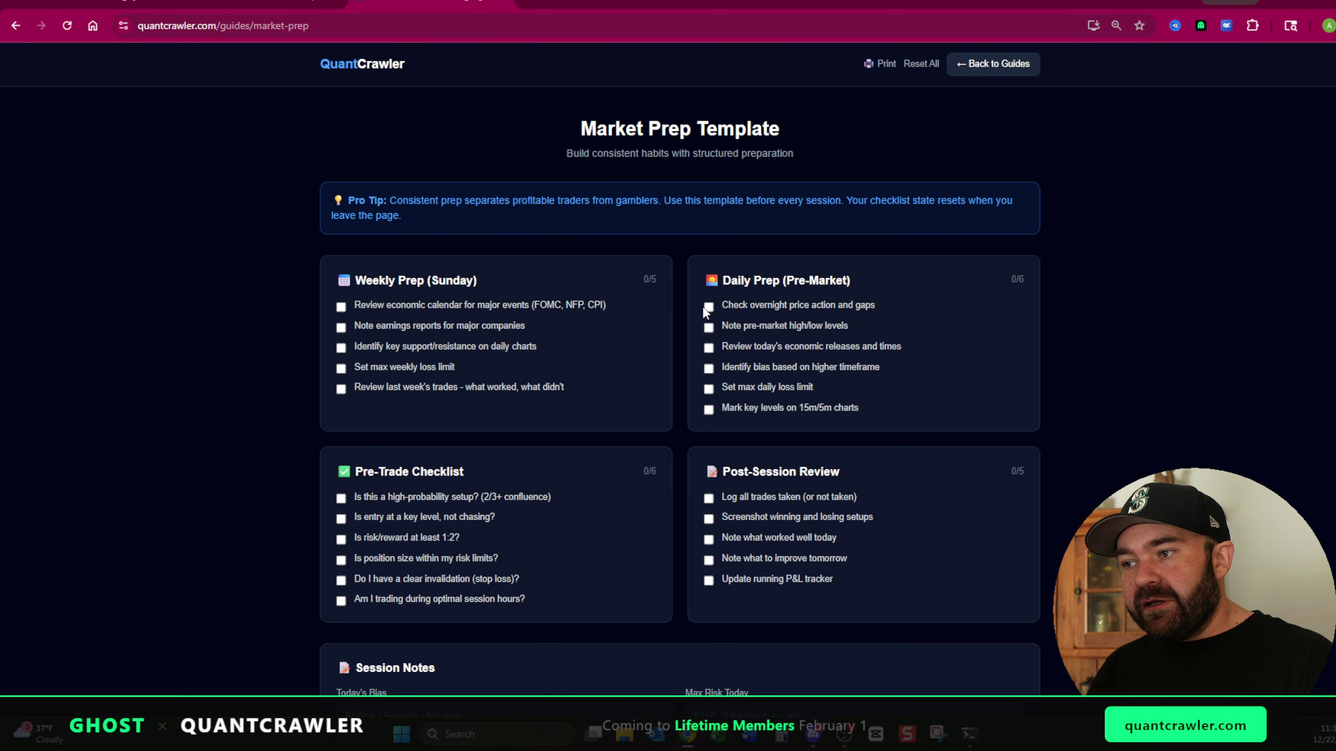
- Tick then untick Note pre-market high/low levels and Check overnight price action and gaps
left_click(710, 325)
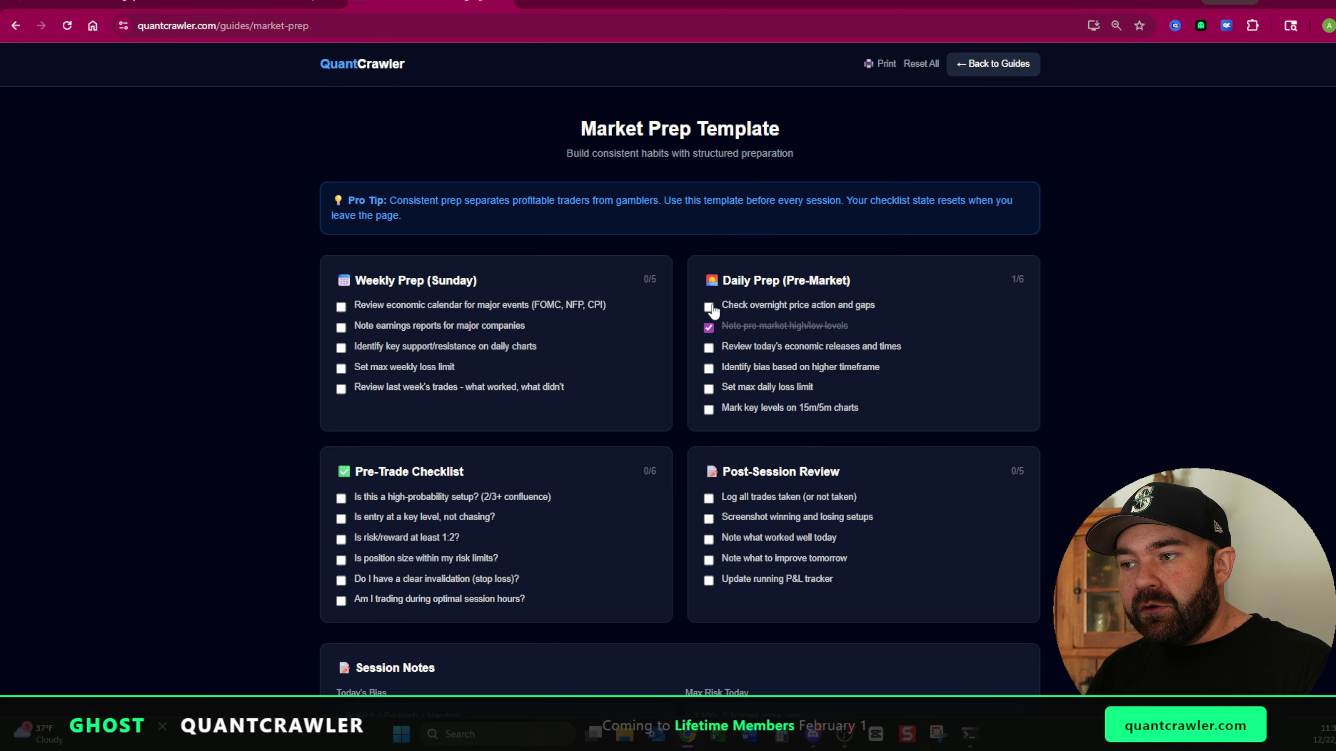
left_click(709, 307)
left_click(709, 327)
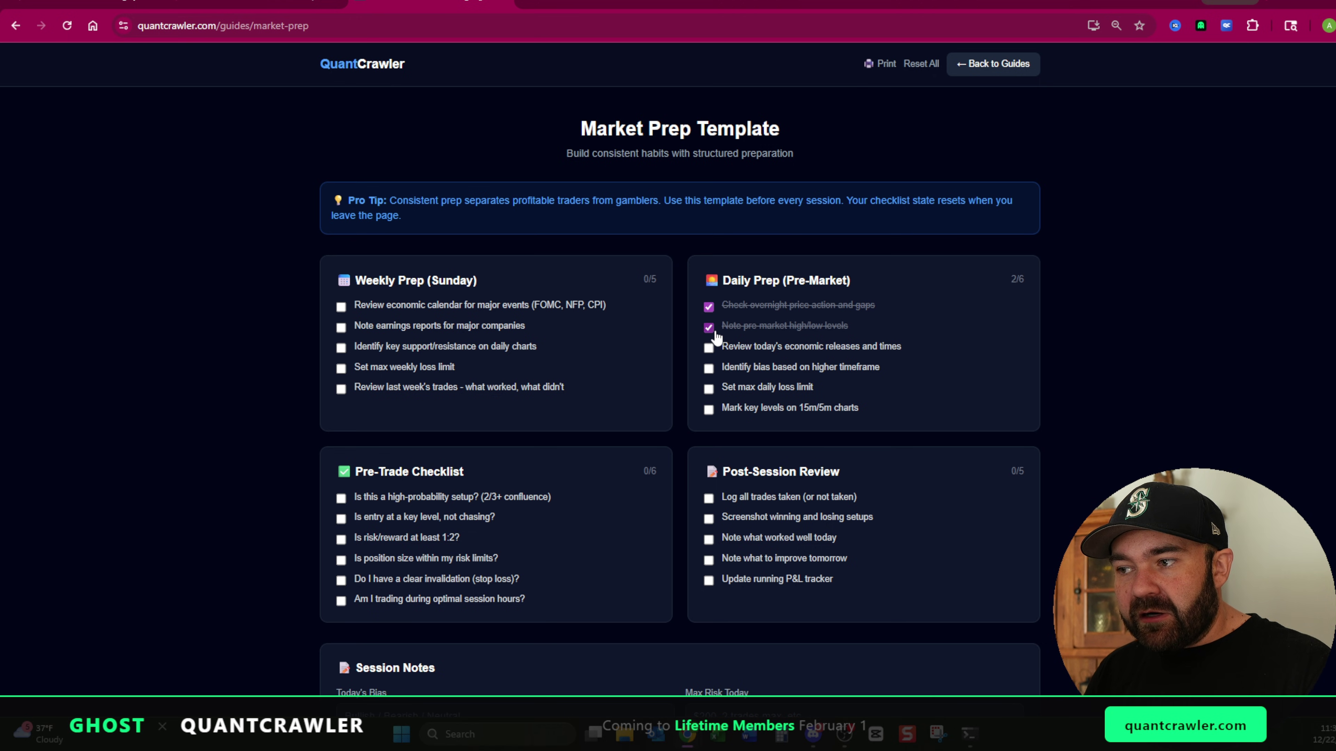
left_click(708, 306)
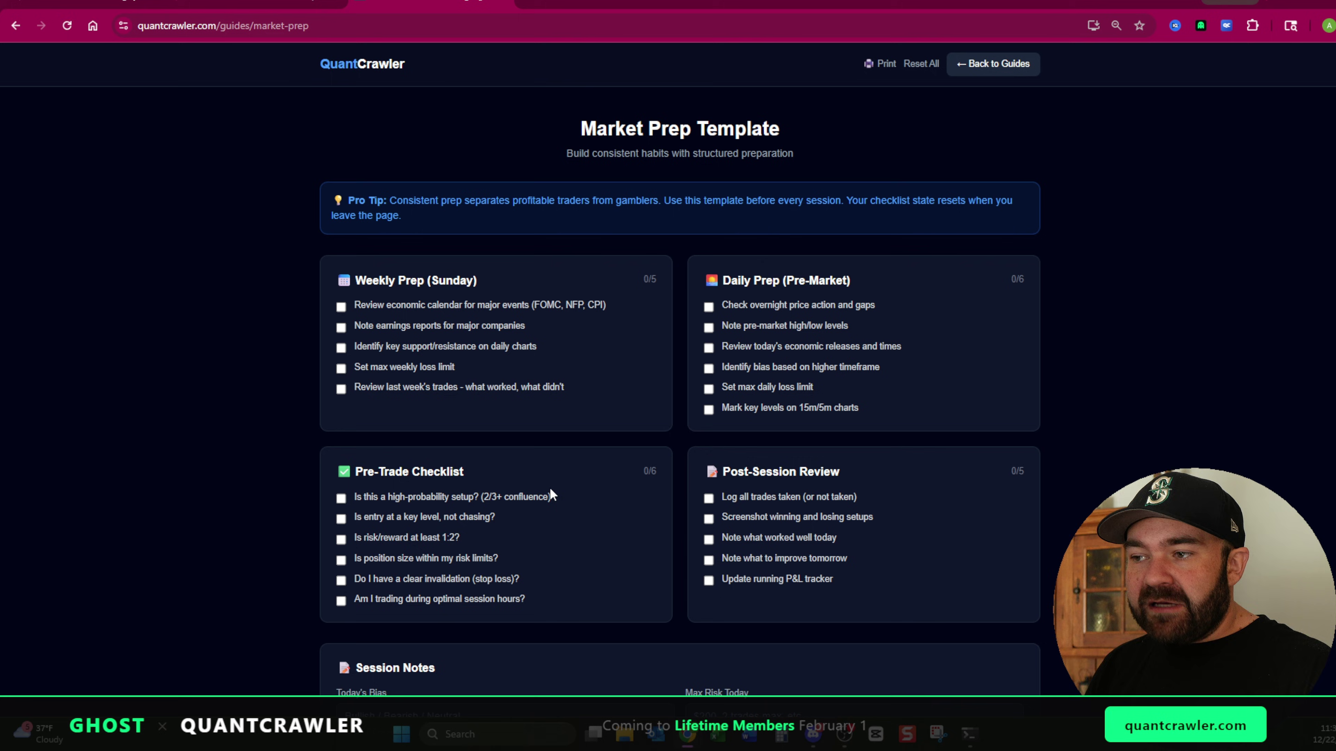
- Return to the Portal home and open the Trading Tools page
key("alt+Left")
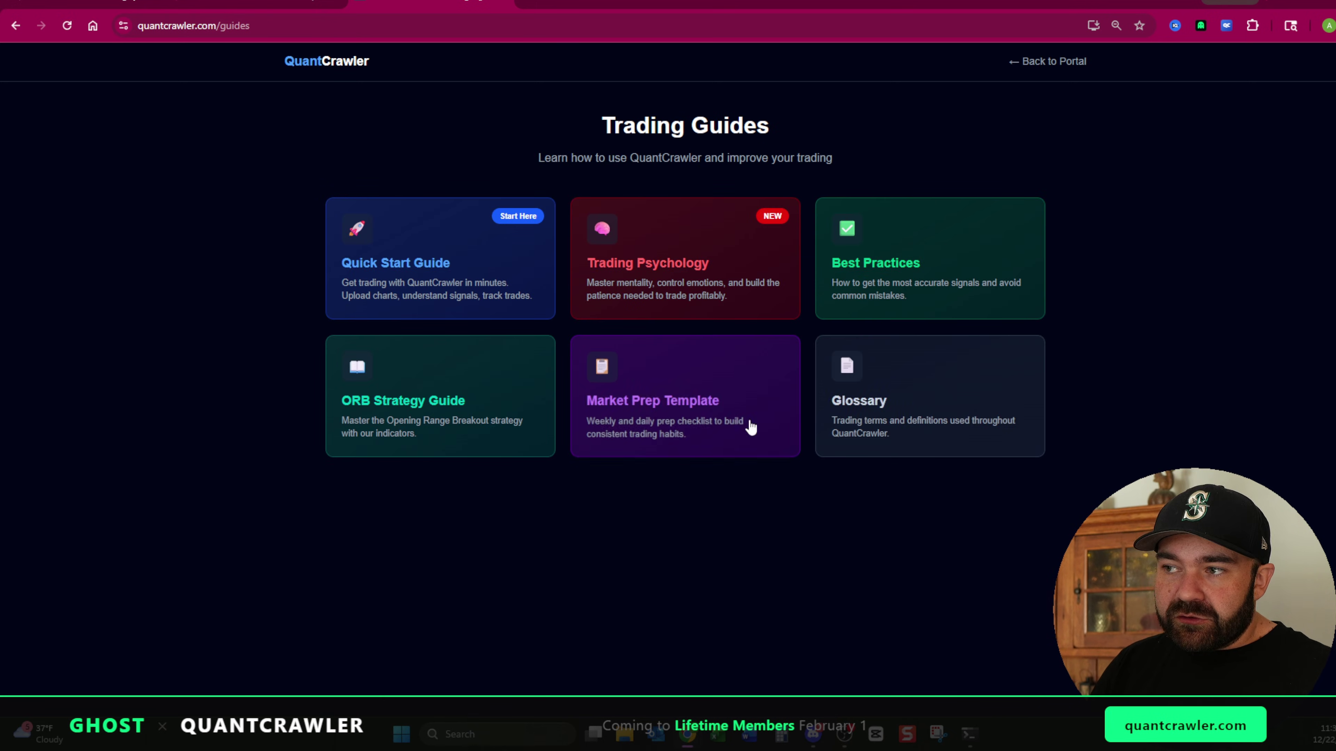
left_click(1026, 62)
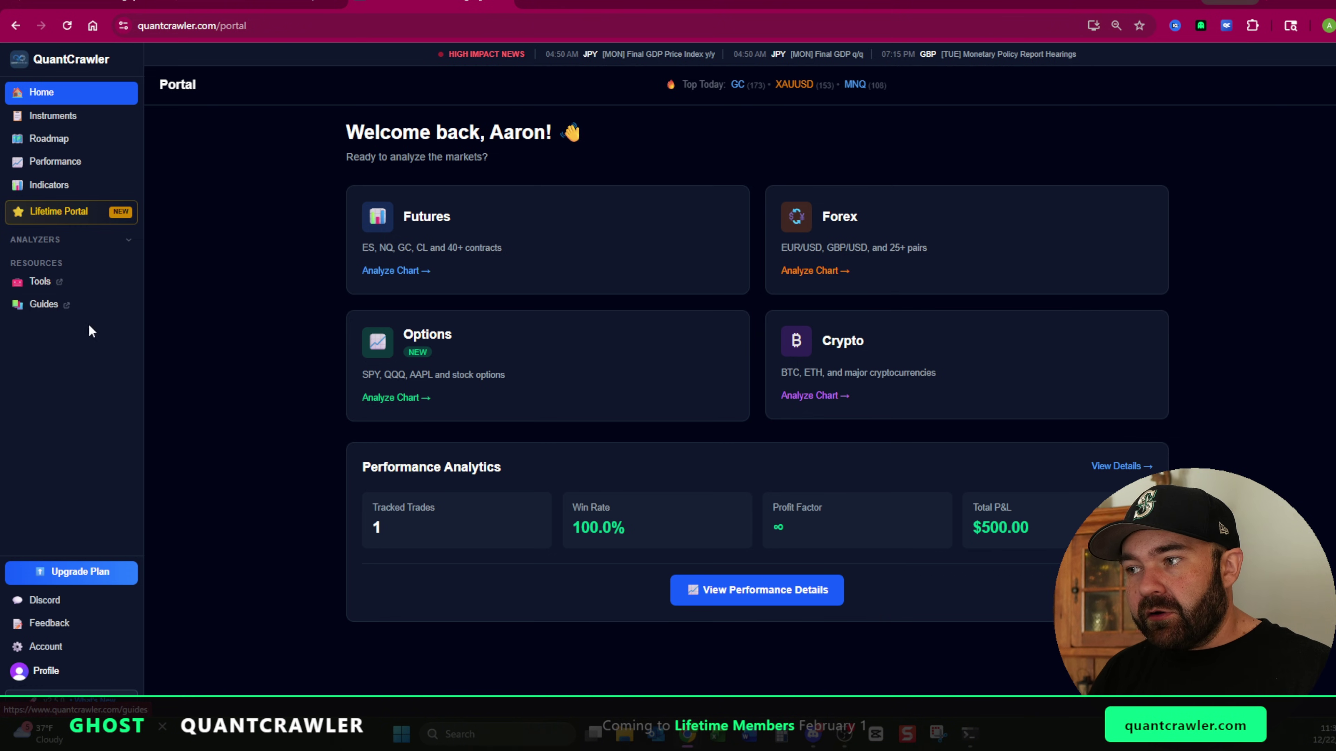
left_click(65, 286)
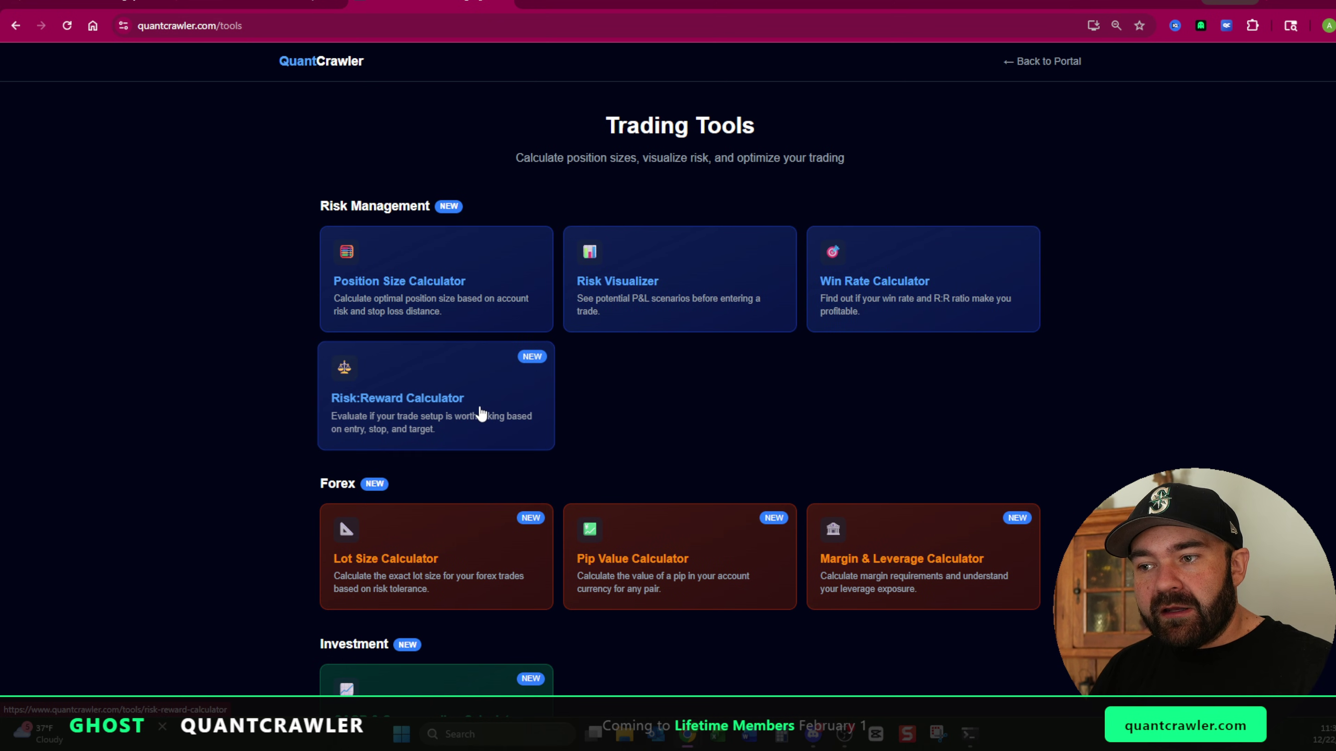
- Go back to the Portal and open the Trading Guides page again
key("alt+Left")
left_click(42, 304)
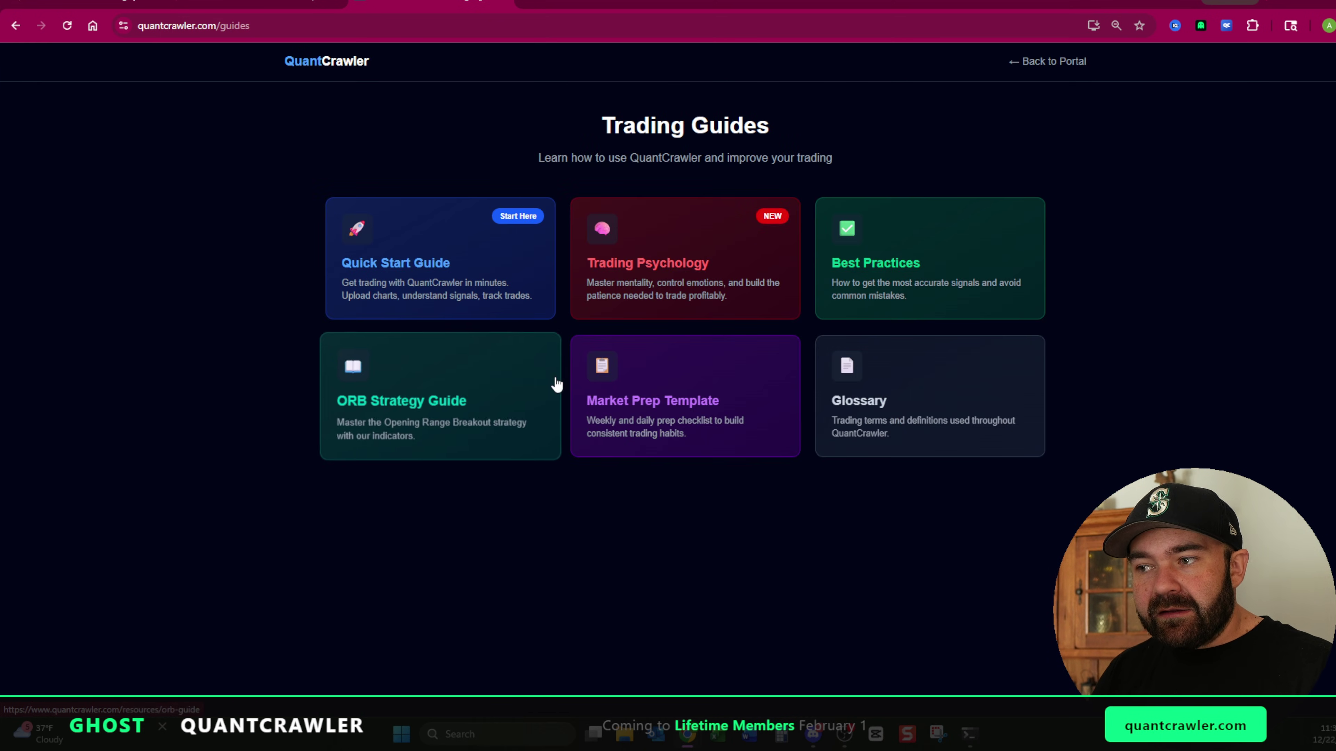